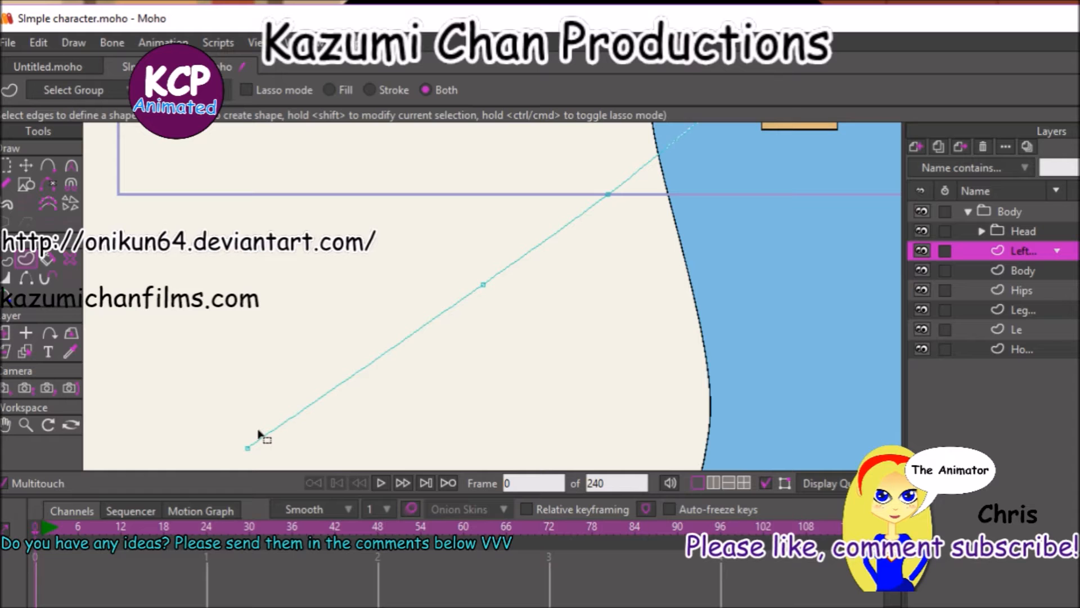
Thicken the left arm's line by setting the line width at all its selected points to about 2010.
left_click(259, 433)
left_click(259, 434)
left_click(11, 260)
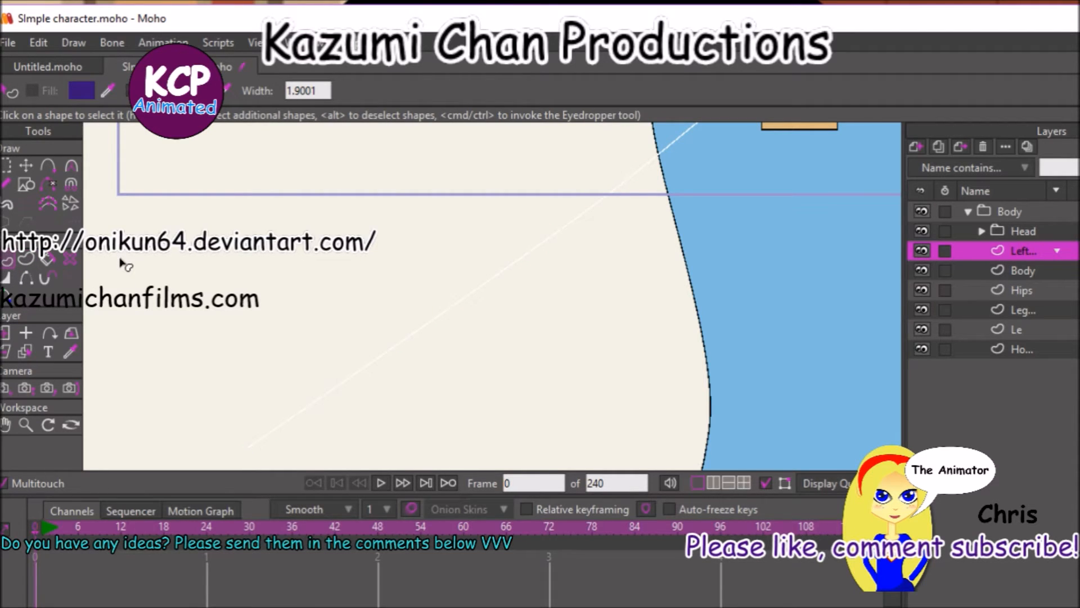
key("c")
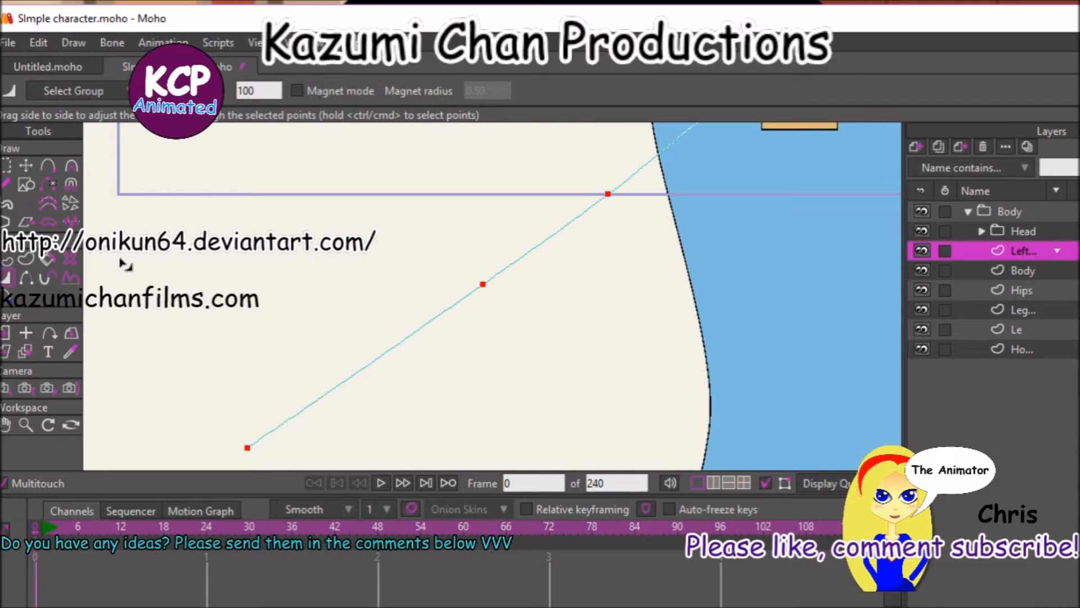
mouse_move(264, 329)
left_mouse_down()
mouse_move(632, 244)
mouse_move(681, 259)
left_mouse_up()
mouse_move(471, 374)
left_mouse_down()
mouse_move(610, 347)
mouse_move(829, 280)
left_mouse_up()
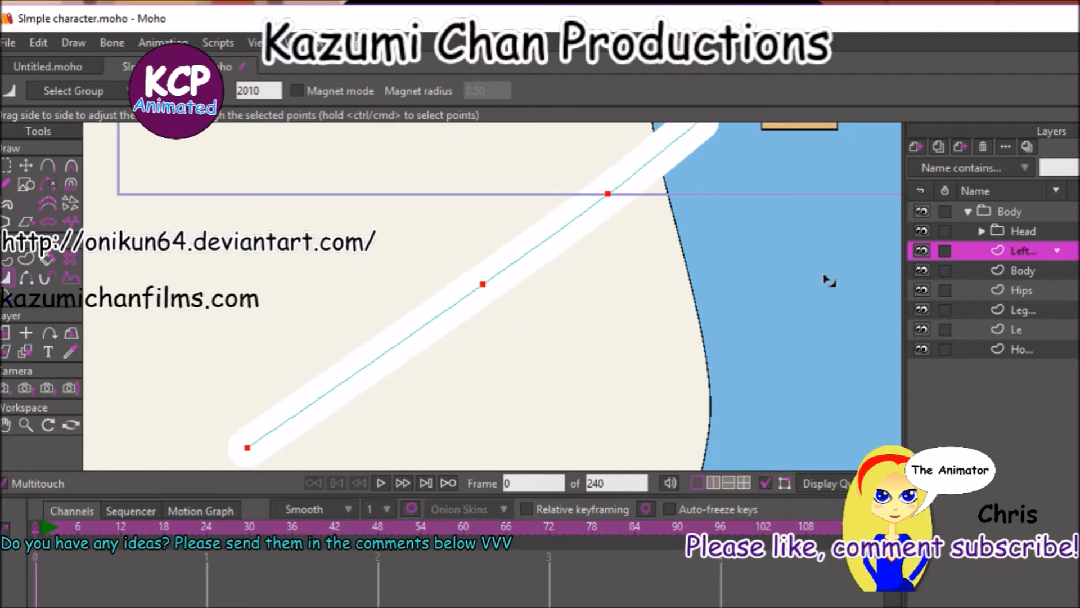
Narrow the line width at the arm's lower end point and adjust the middle point's width to about 2078.
left_click(6, 165)
left_click_drag(180, 334, 390, 490)
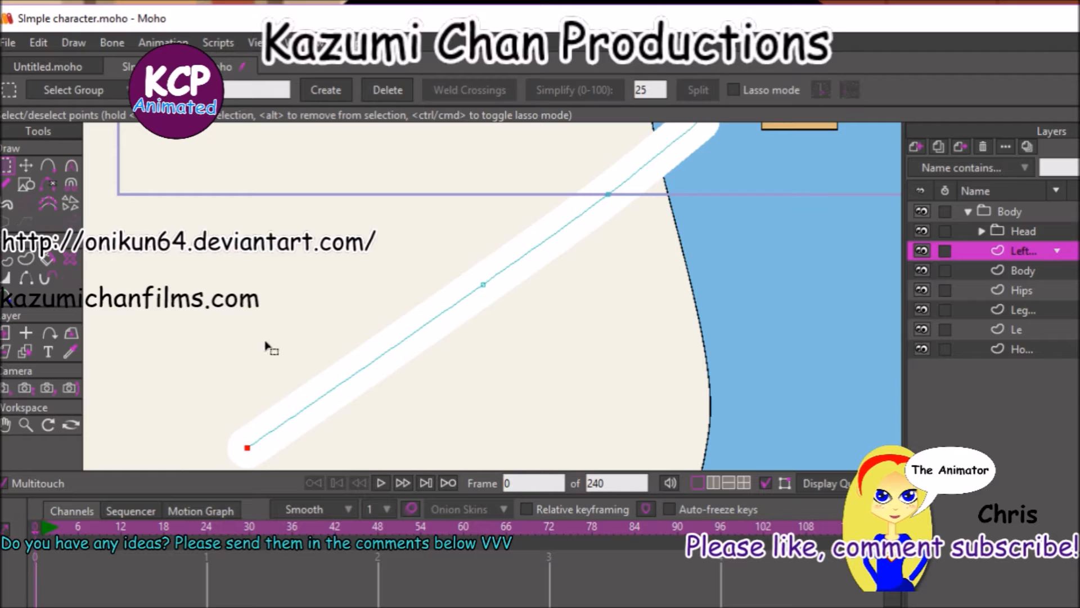
left_click(9, 261)
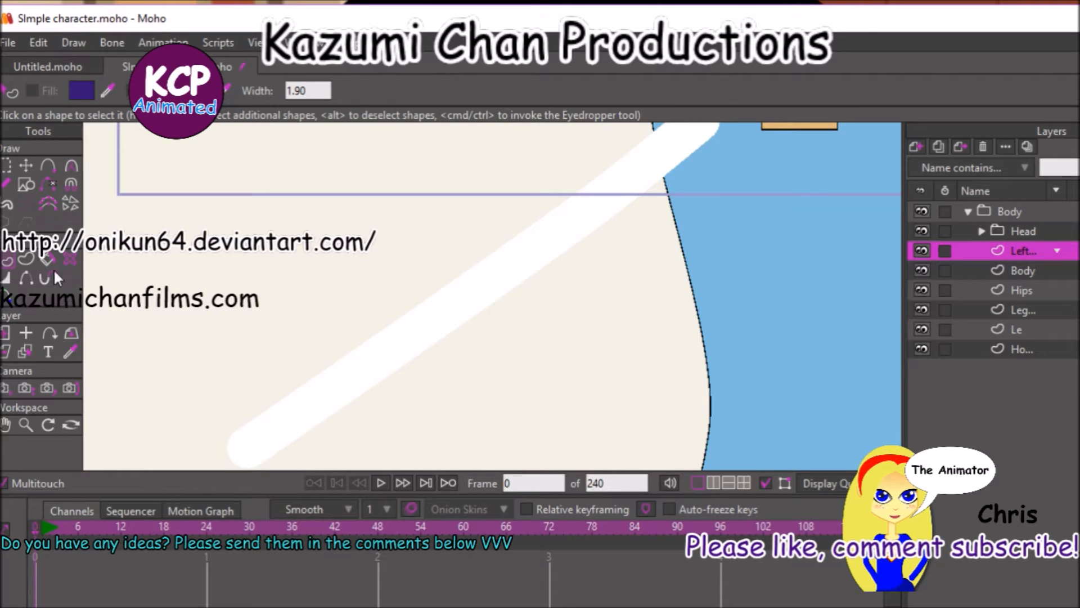
left_click(7, 277)
left_click_drag(217, 460, 101, 453)
left_click_drag(482, 284, 490, 294)
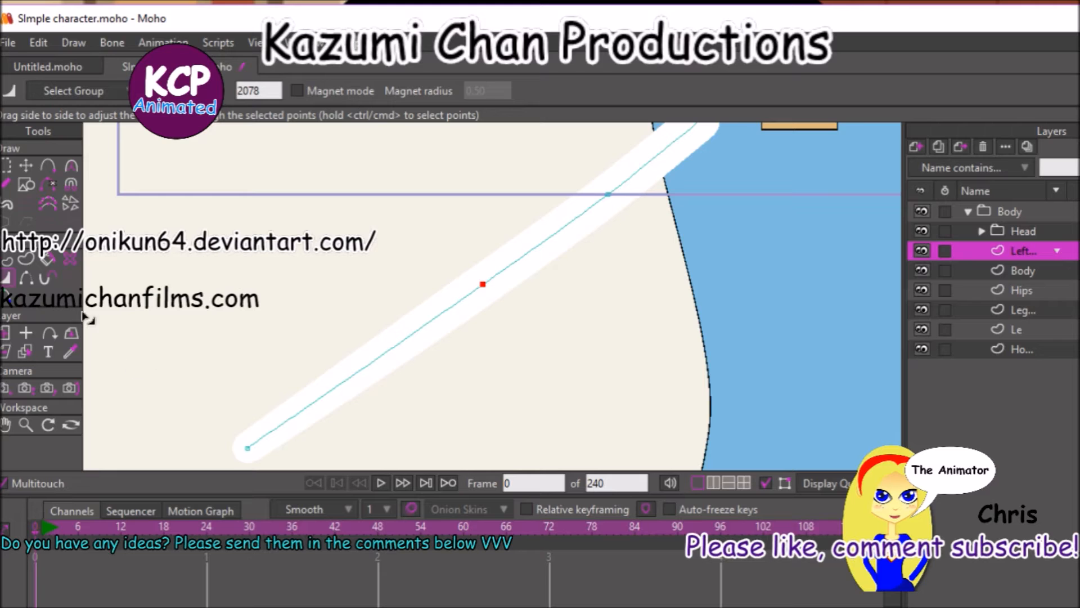
Draw a filled circle as the hand at the arm's lower end and centre it over the end point.
left_click(22, 183)
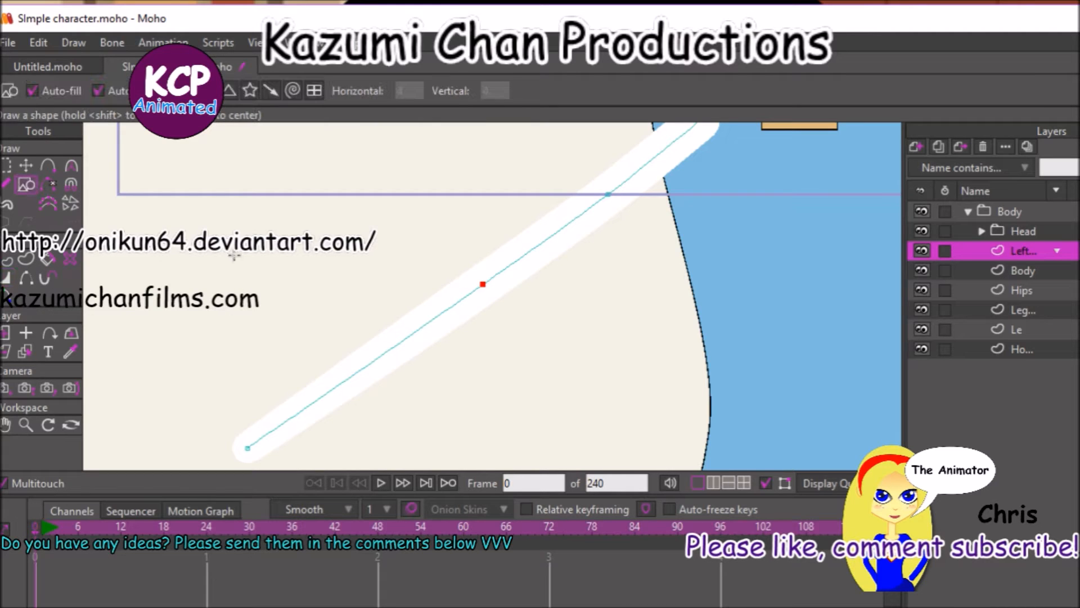
left_click_drag(218, 414, 295, 485)
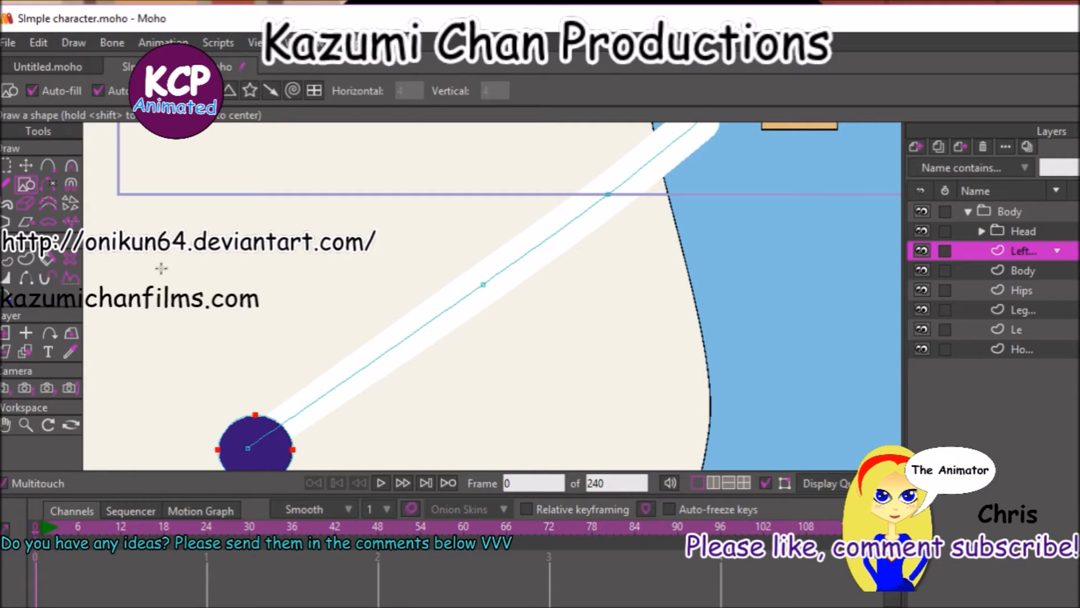
left_click(26, 165)
left_click_drag(211, 276, 193, 284)
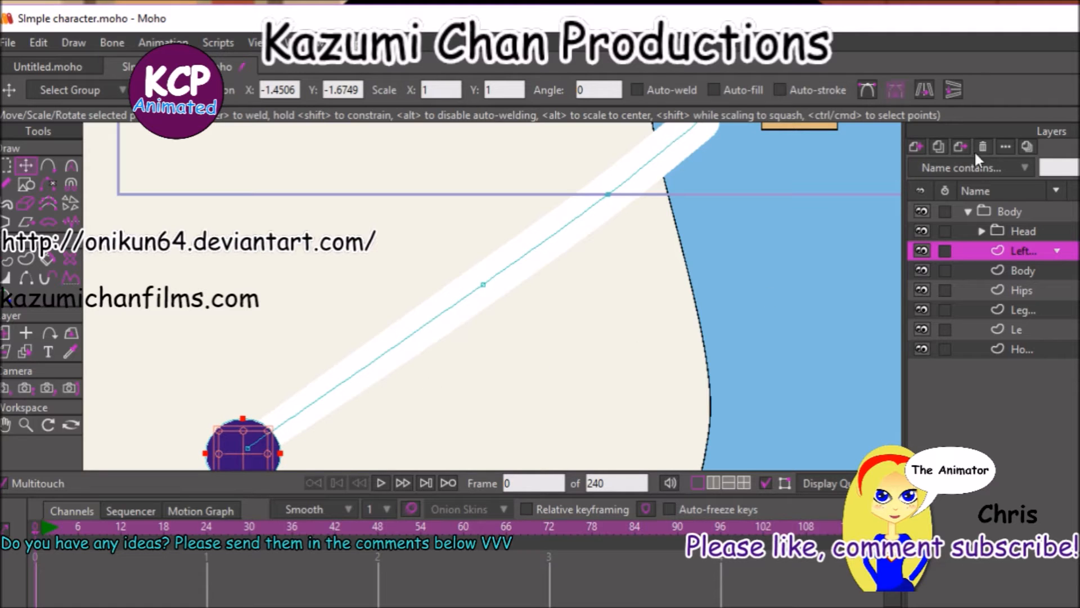
Select the arm shape on the left arm layer and set its stroke width to 2.
left_click(1021, 214)
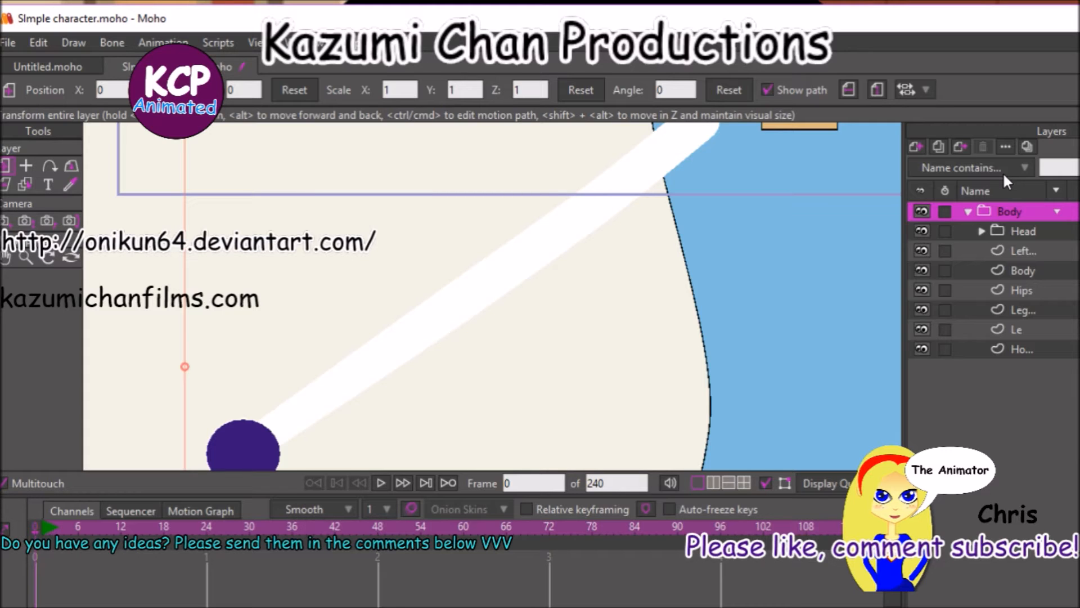
key("ctrl+r")
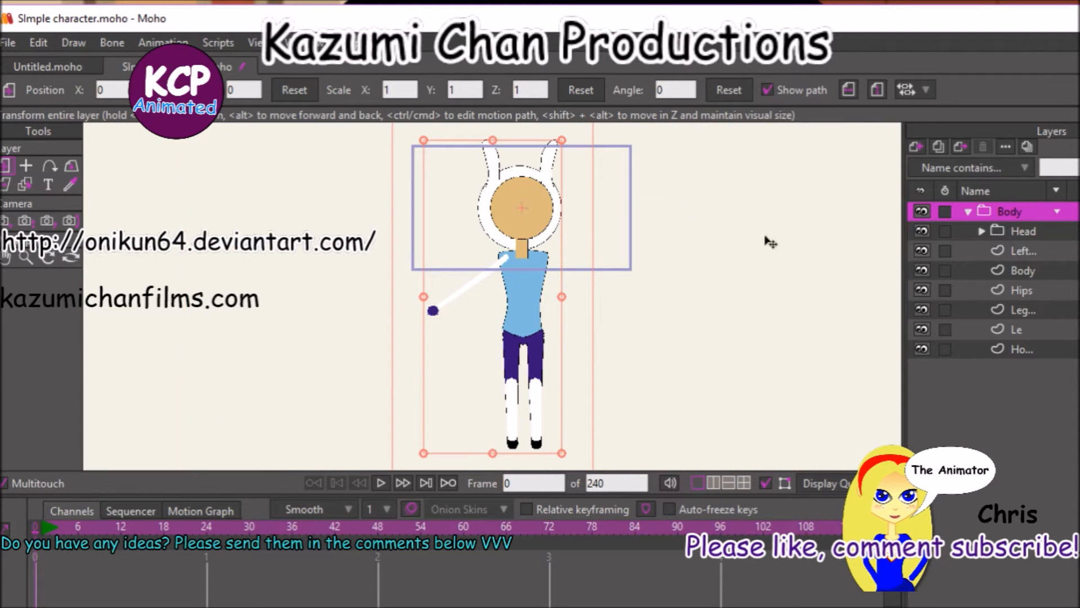
left_click(1031, 251)
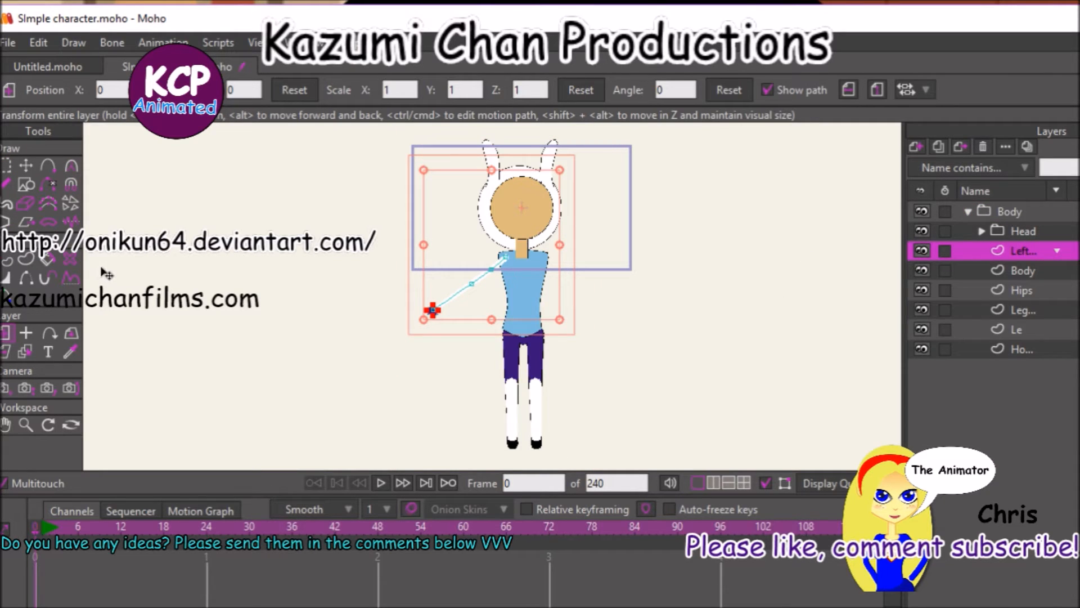
left_click(9, 260)
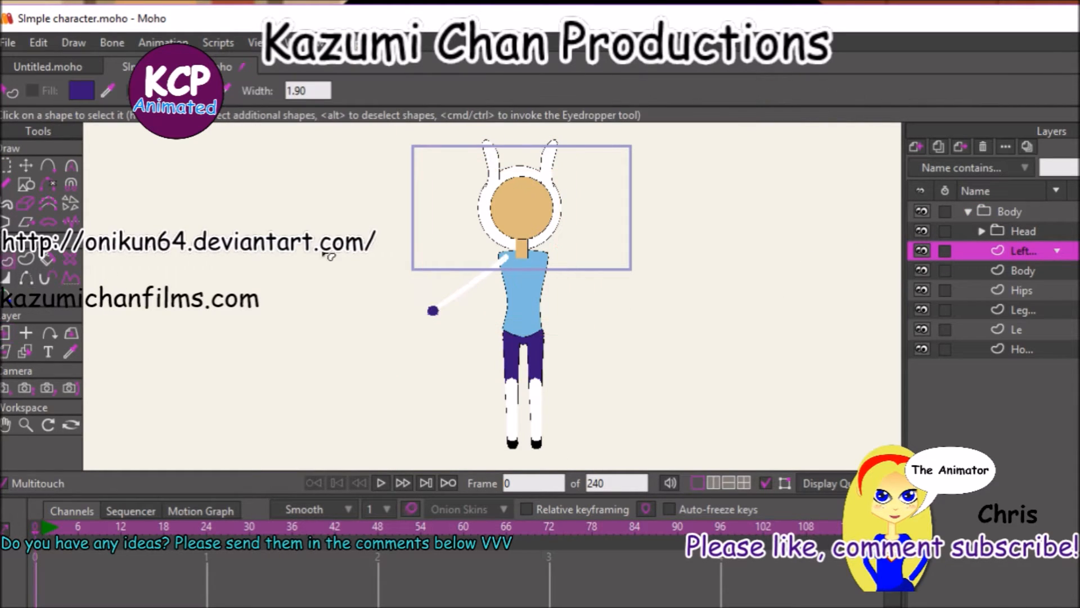
left_click(473, 288)
key("ctrl+t")
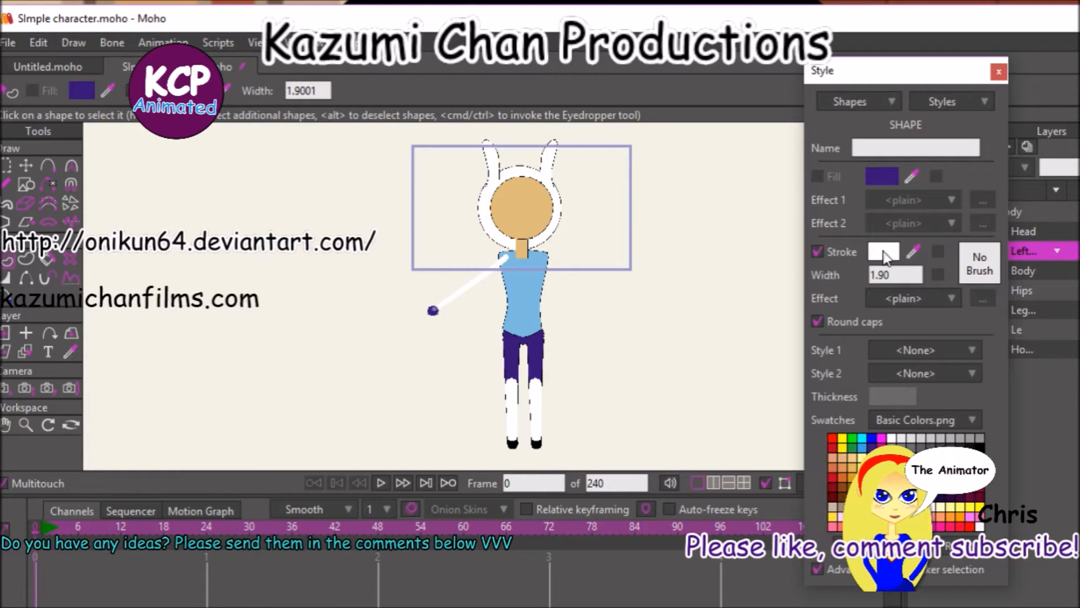
left_click_drag(914, 275, 860, 273)
type("2")
key("Return")
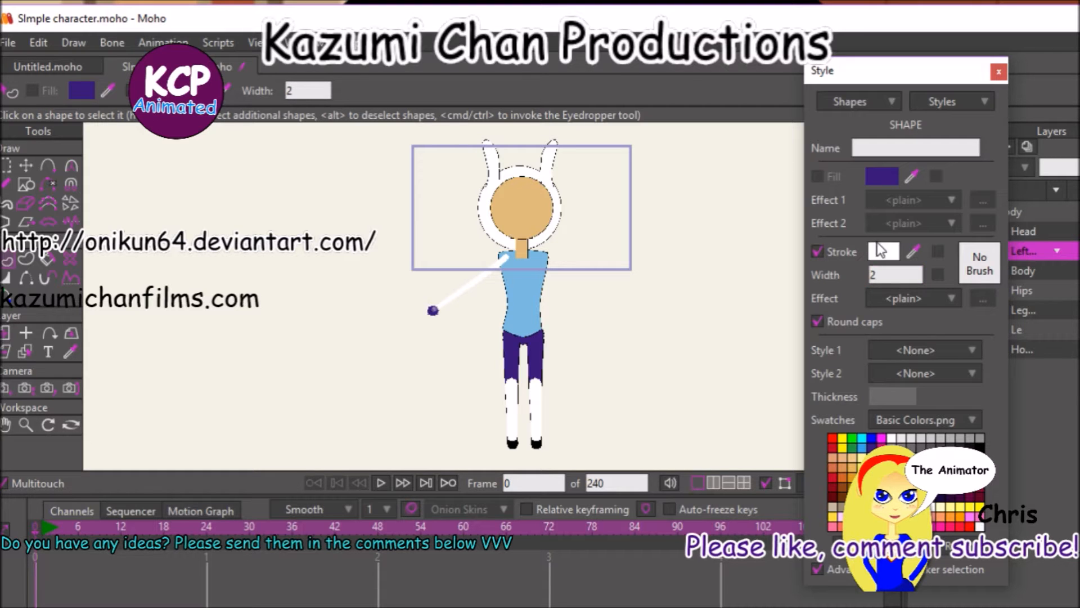
Change the selected arm shape's stroke colour to black, 000000, to serve as the outline.
left_click(881, 250)
type("000000")
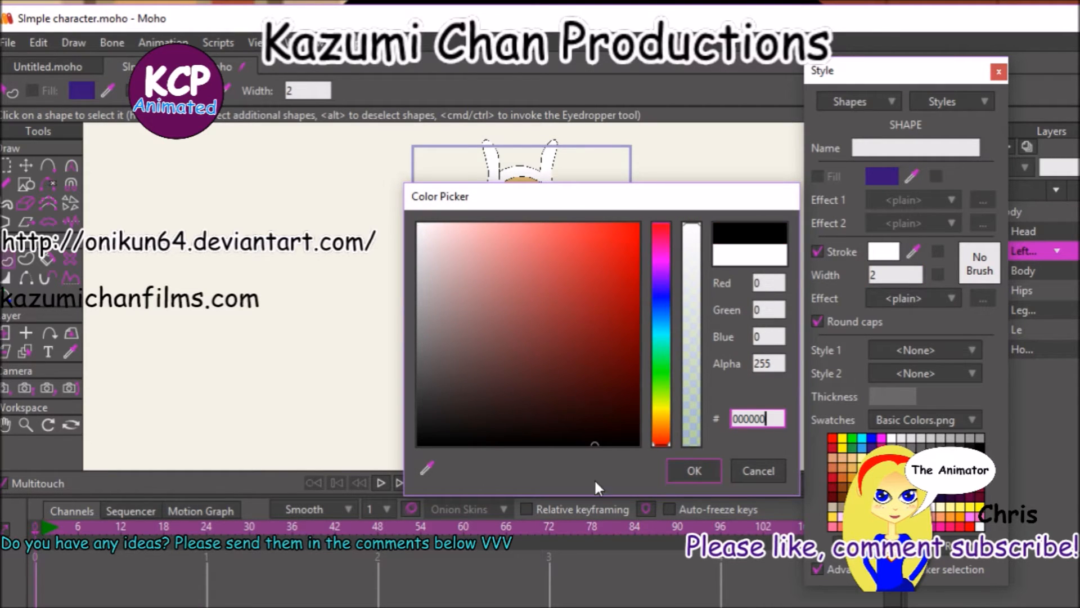
left_click(705, 478)
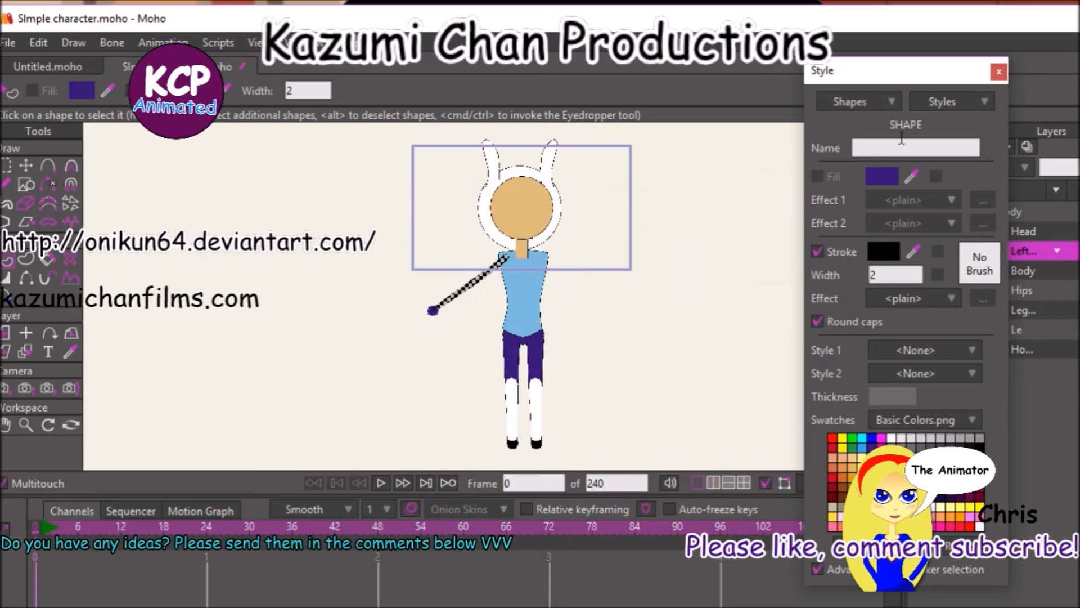
left_click(1004, 70)
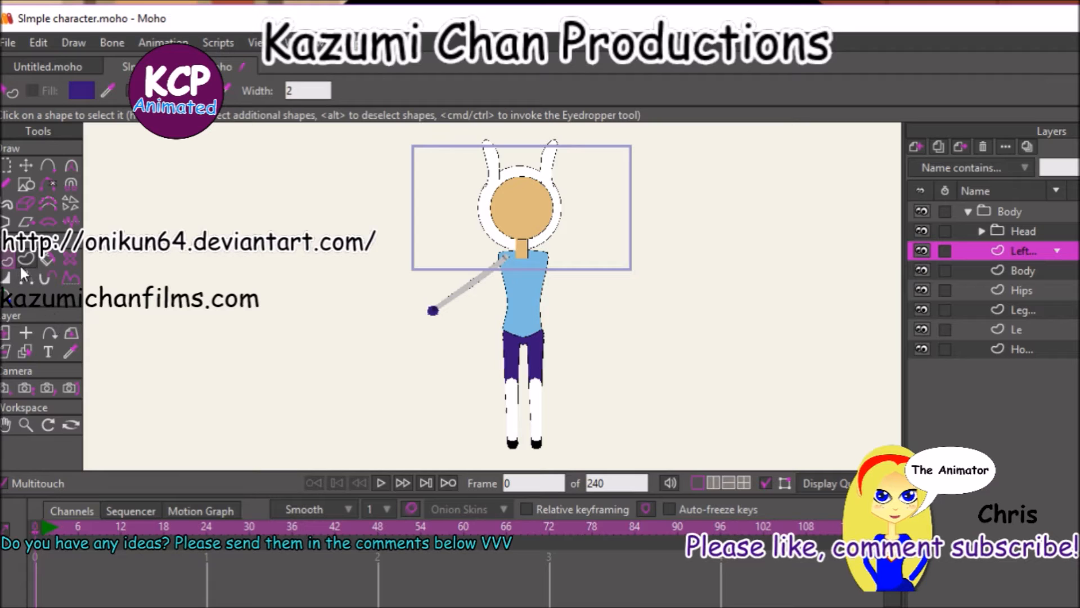
Recolour the stroke of the arm's white 1.90-wide shape with the tan skin colour sampled from the face.
left_click(455, 294)
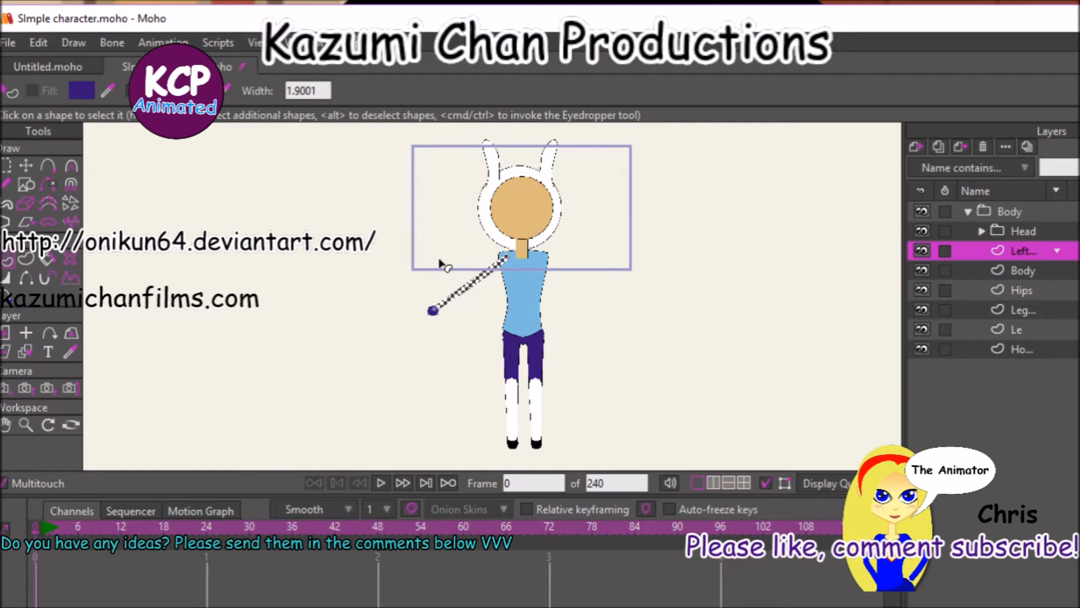
key("ctrl+t")
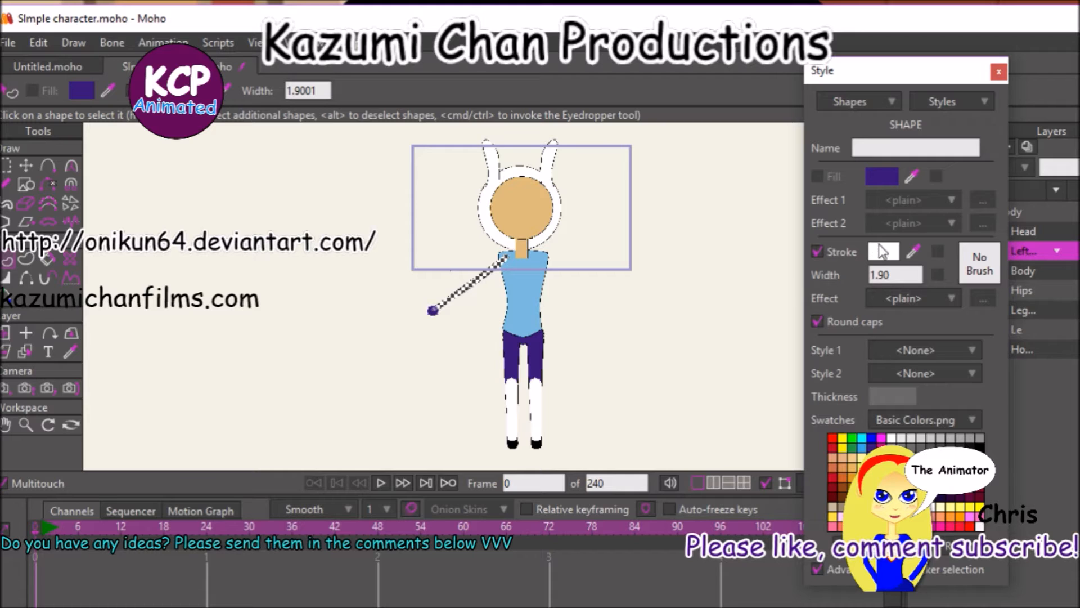
left_click(559, 209, "ctrl")
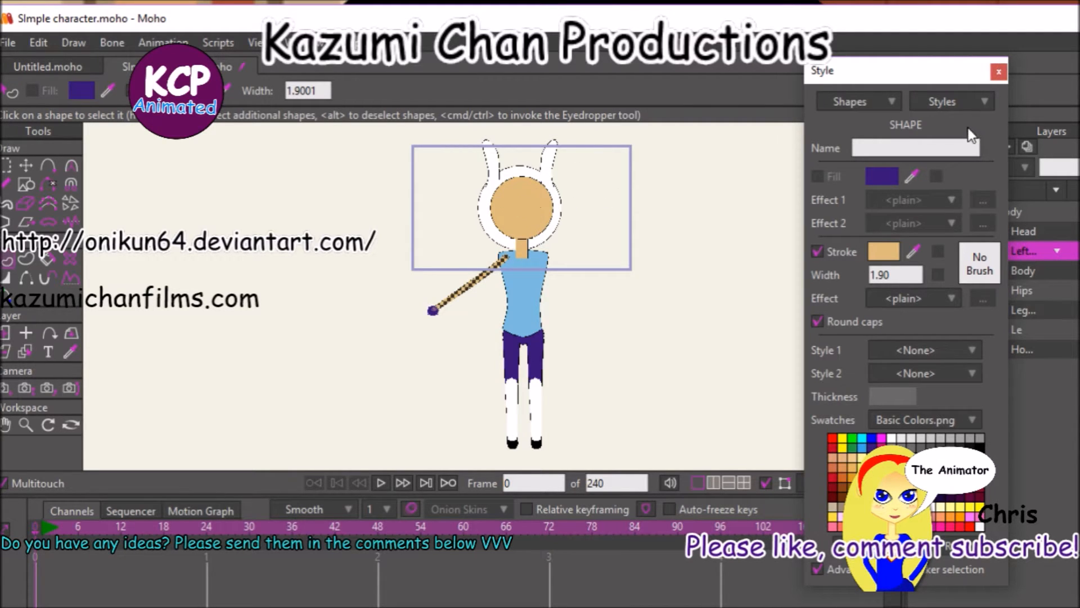
left_click(1000, 71)
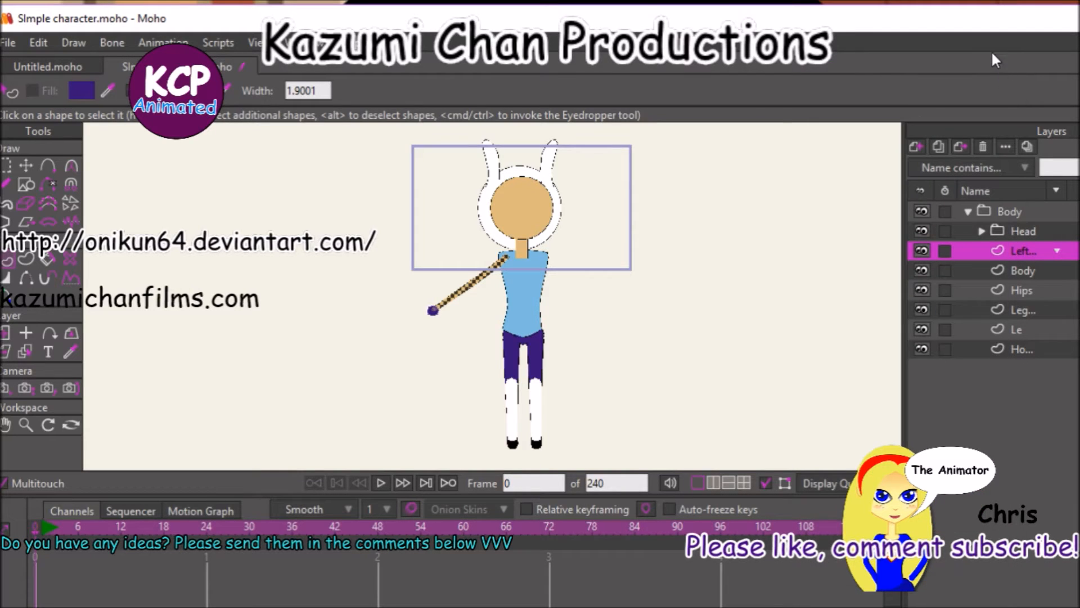
key("Return")
key("Home")
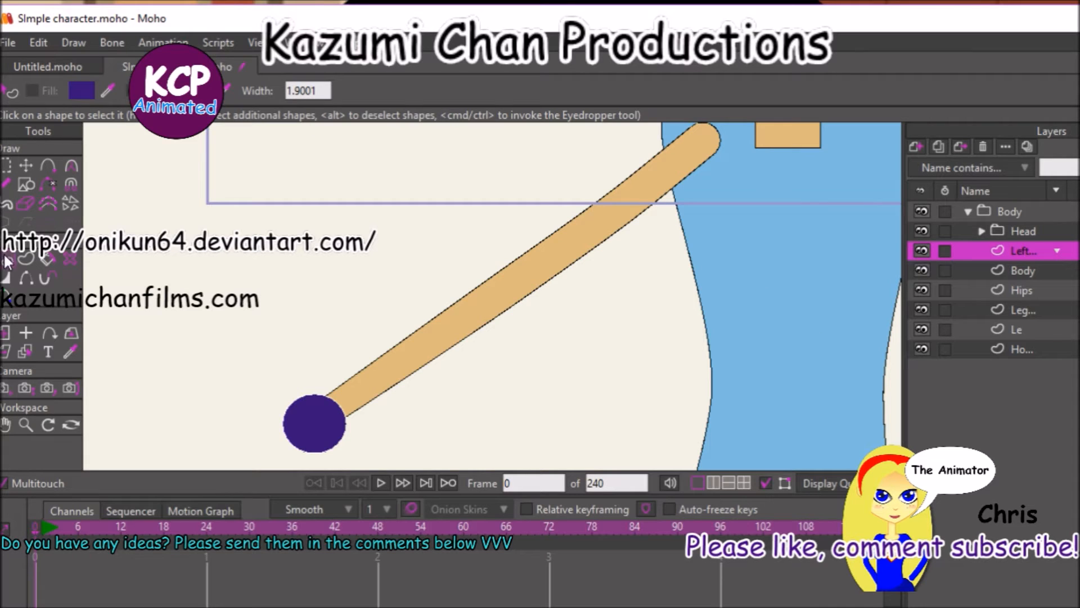
Move the arm's upper intermediate point closer to the shoulder to define the sleeve length.
left_click(26, 258)
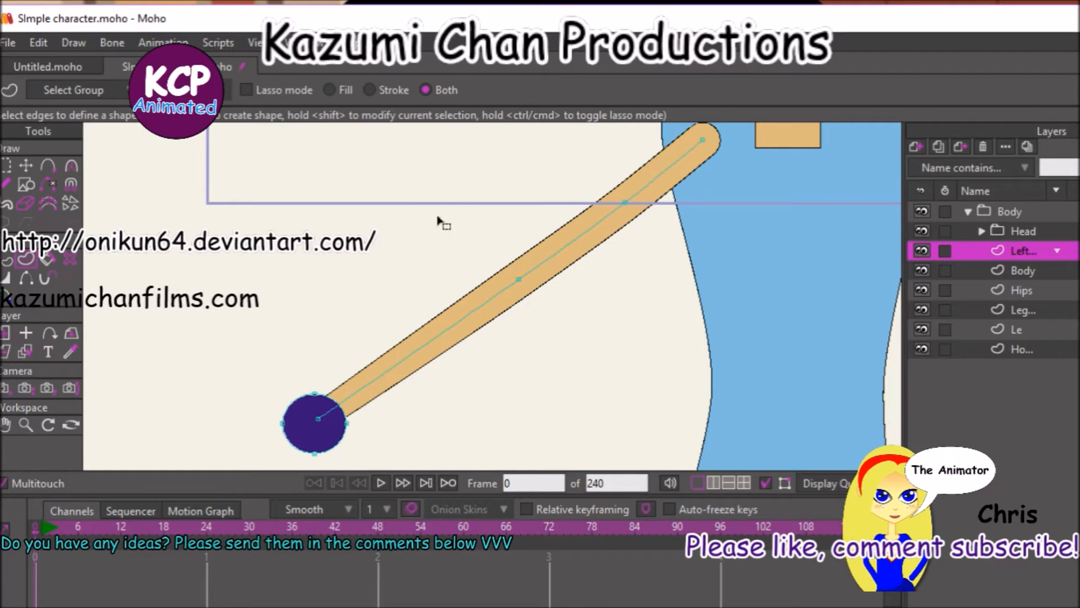
left_click(25, 168)
left_click_drag(622, 212, 656, 175)
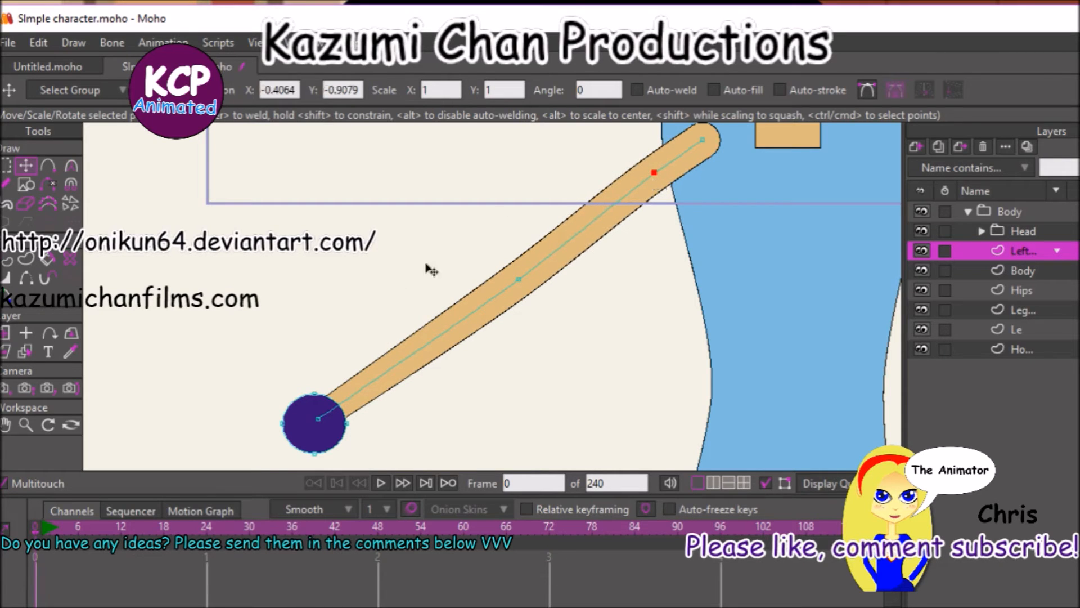
Create a separate sleeve shape from the line segment between the two uppermost arm points.
left_click(7, 165)
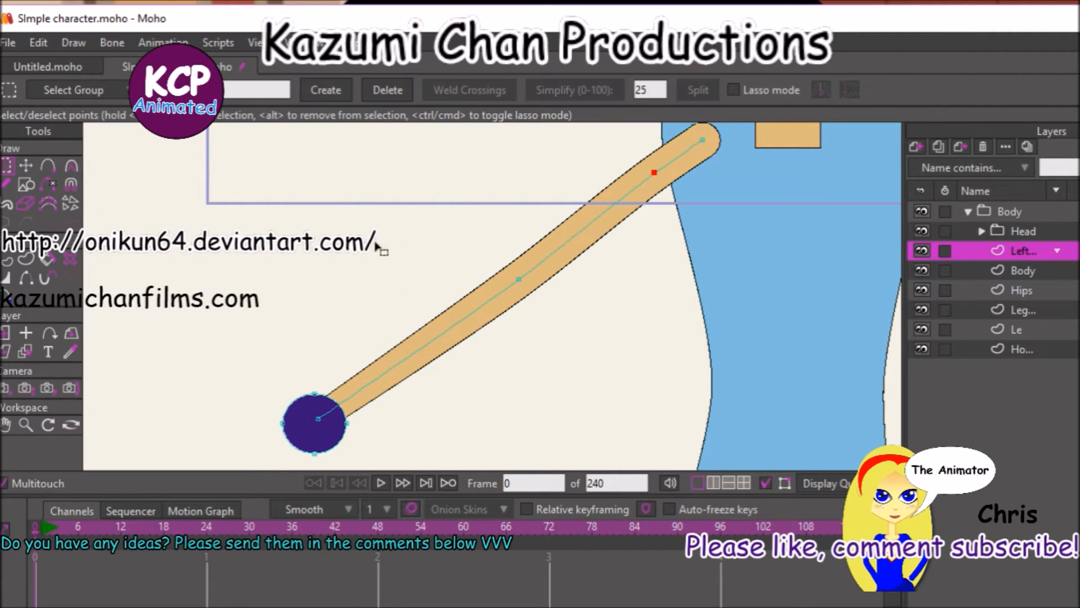
left_click_drag(644, 124, 709, 169)
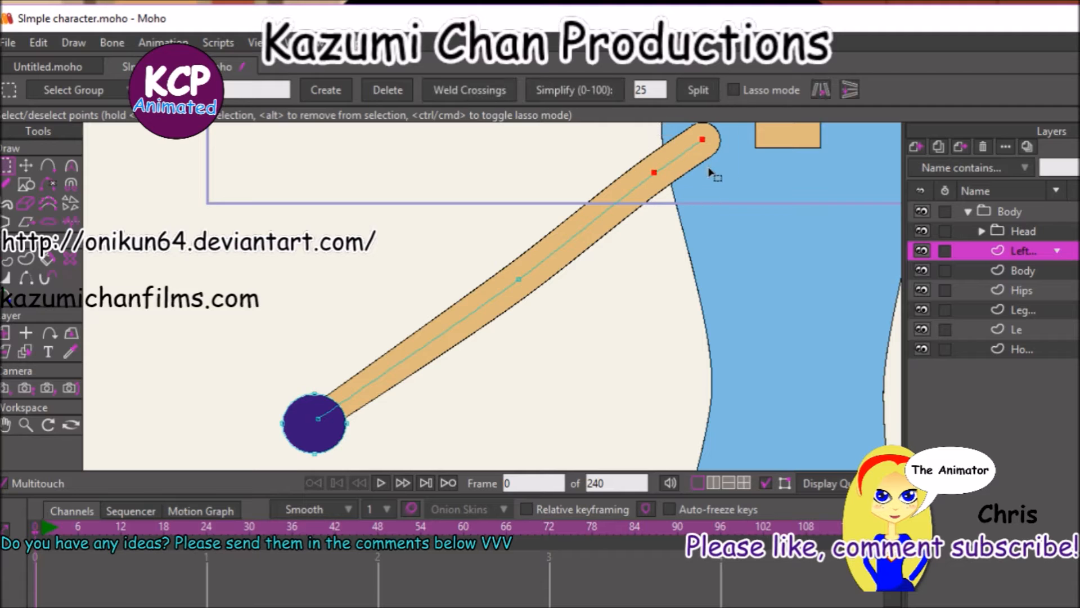
key("u")
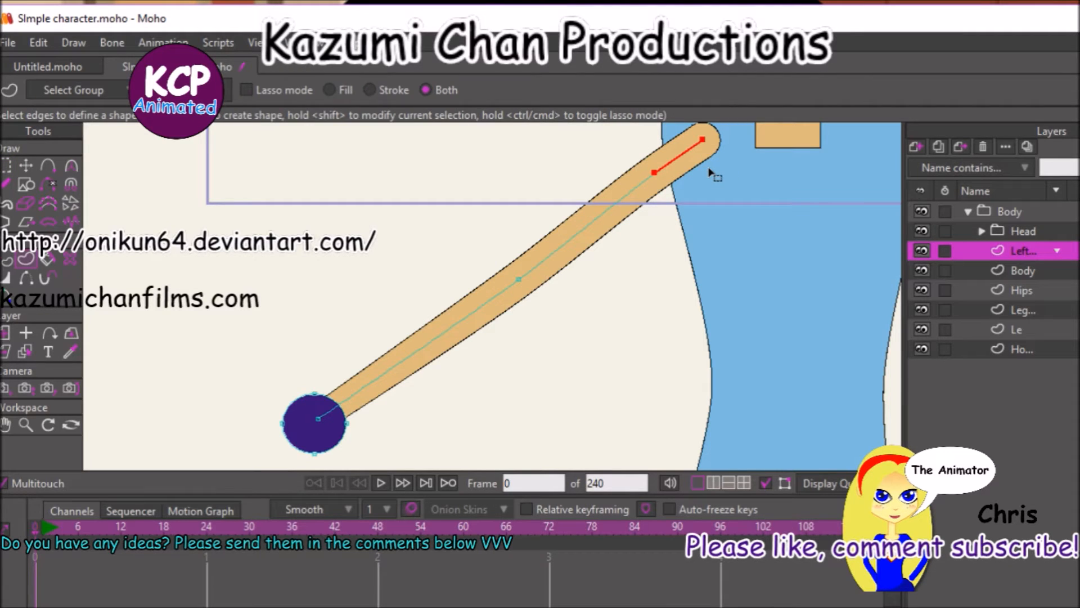
left_click(710, 174)
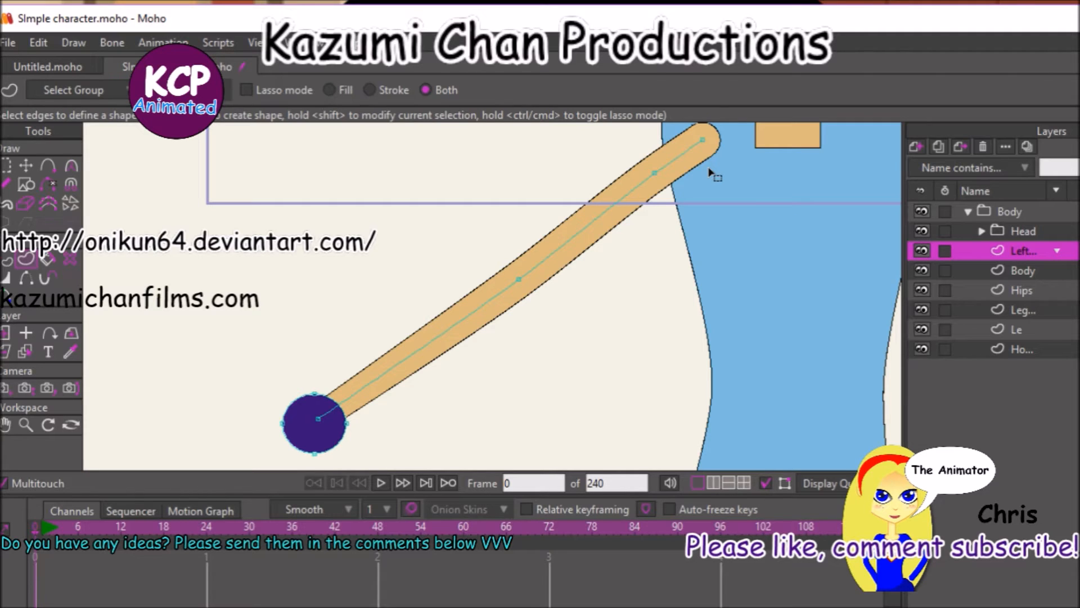
Set the sleeve shape's stroke colour to the light blue sampled from the torso, and deselect it.
key("ctrl+t")
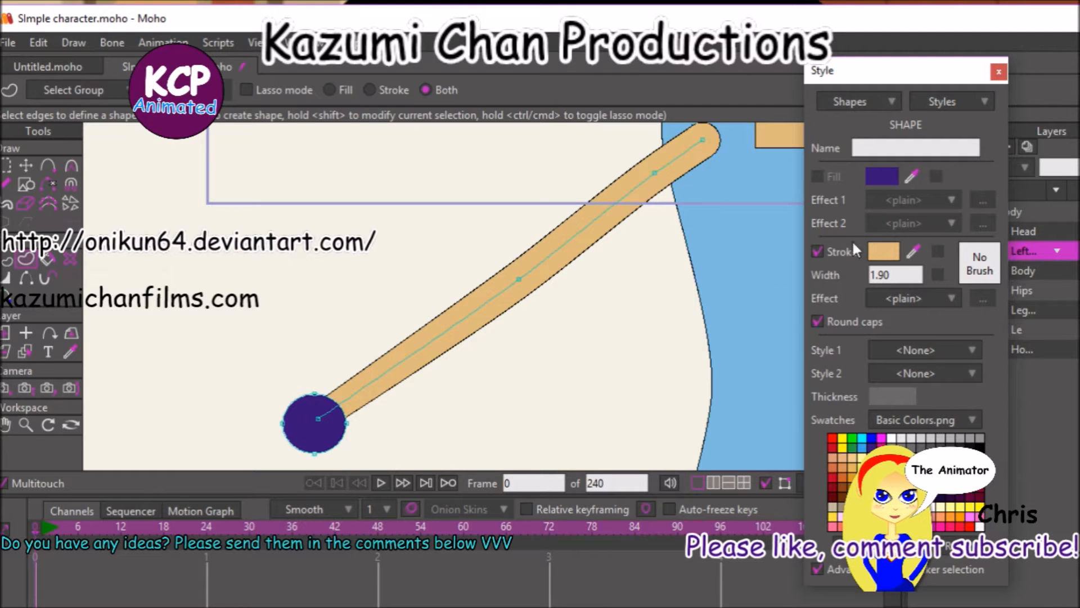
left_click(884, 252)
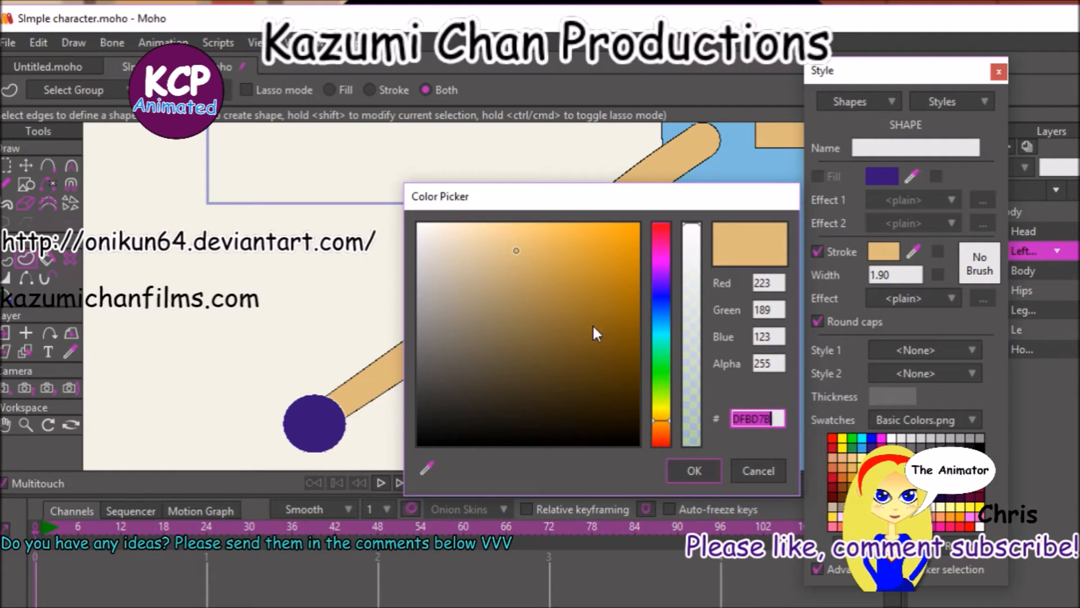
left_click(750, 468)
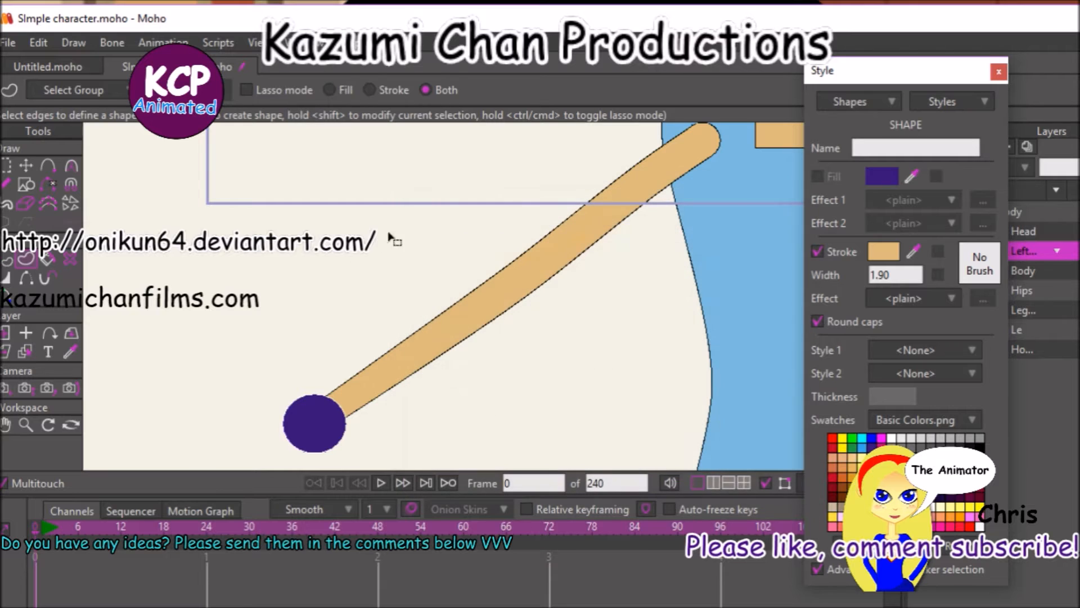
left_click(913, 252)
left_click(758, 218)
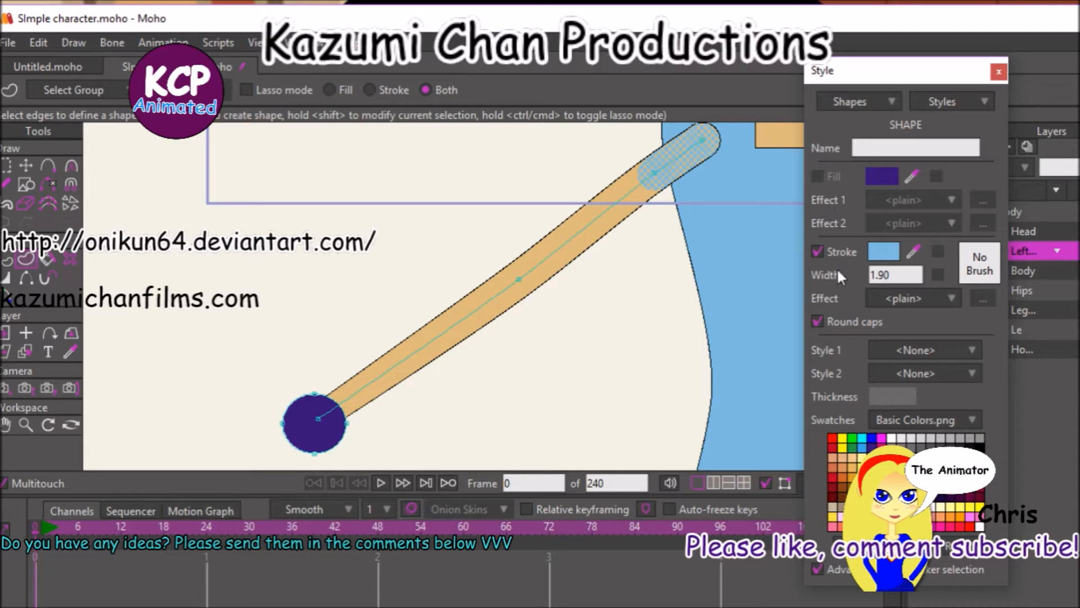
left_click(778, 359)
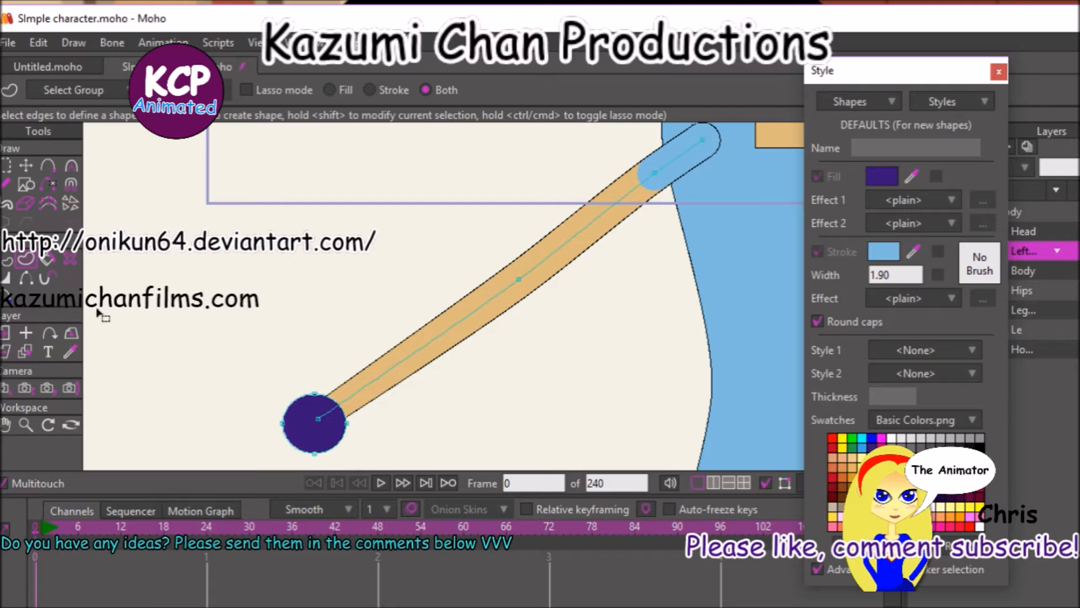
left_click(13, 261)
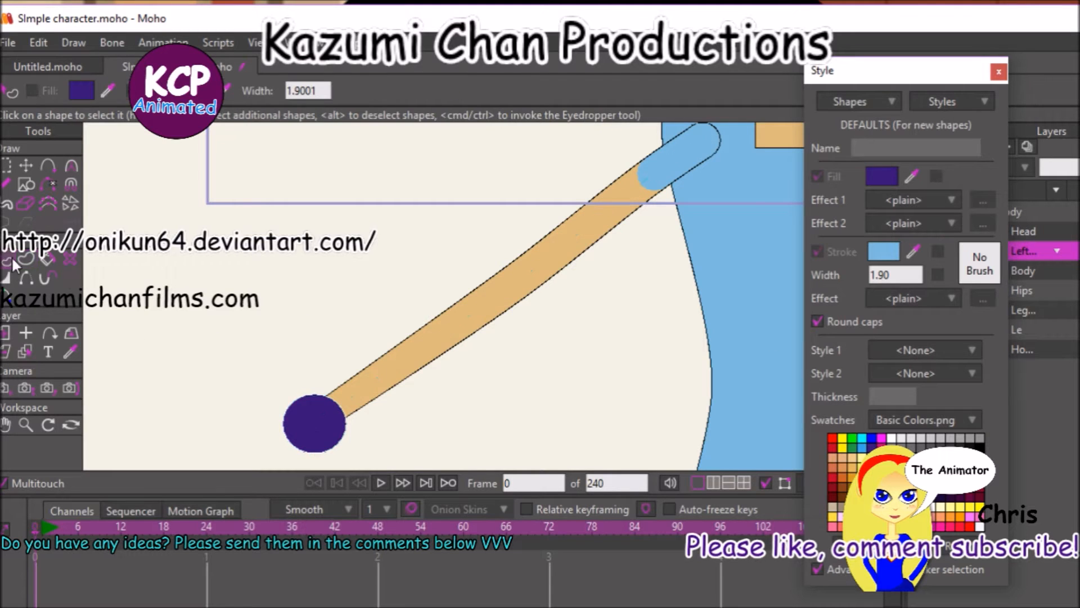
Copy the neck's tan fill and black 2-wide outline style onto the purple hand circle, and deselect it.
left_click(338, 419)
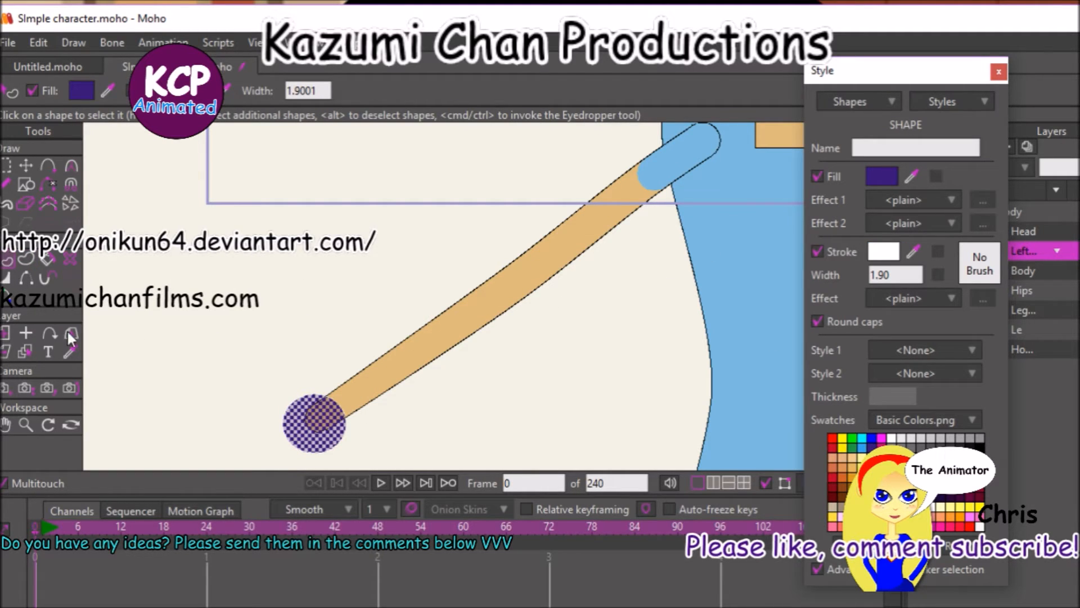
left_click(70, 352)
left_click(781, 131)
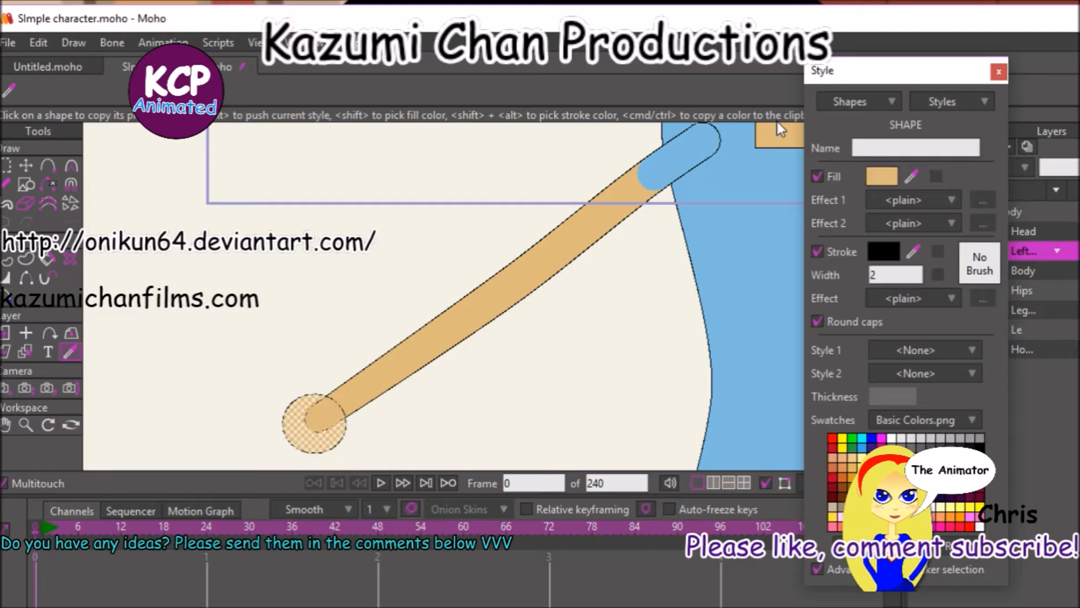
left_click(228, 398)
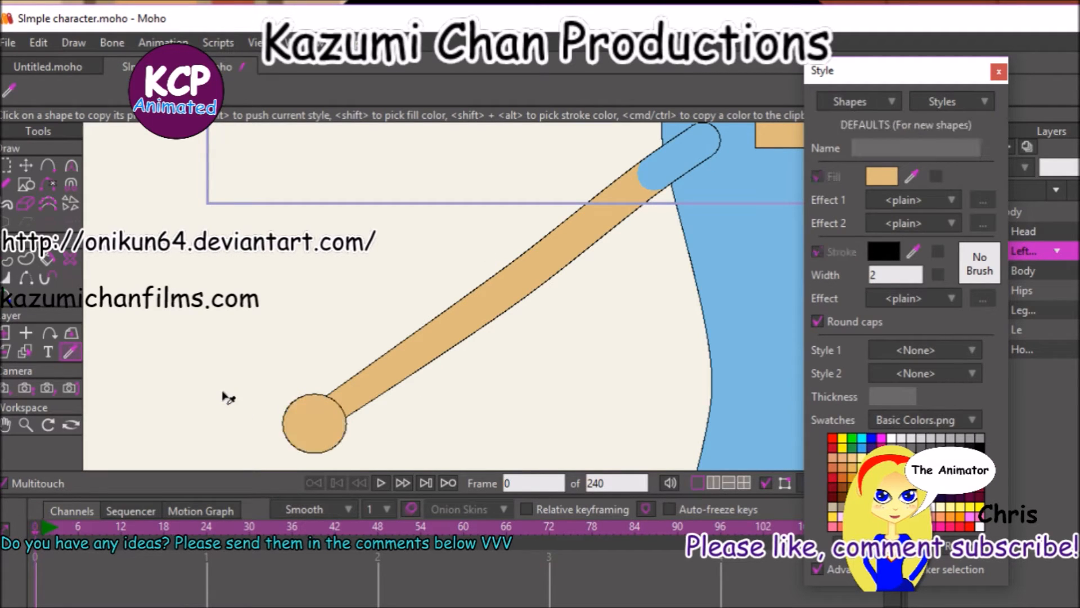
Try to raise the tan arm shape above the other shapes in the stacking order.
left_click(8, 262)
left_click(375, 389)
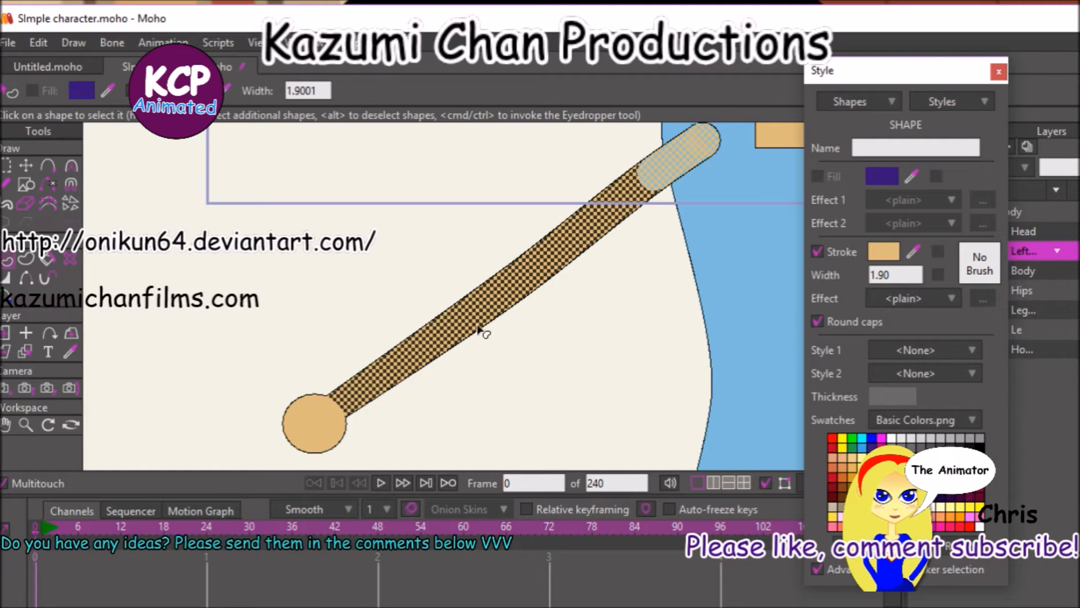
left_click(610, 172)
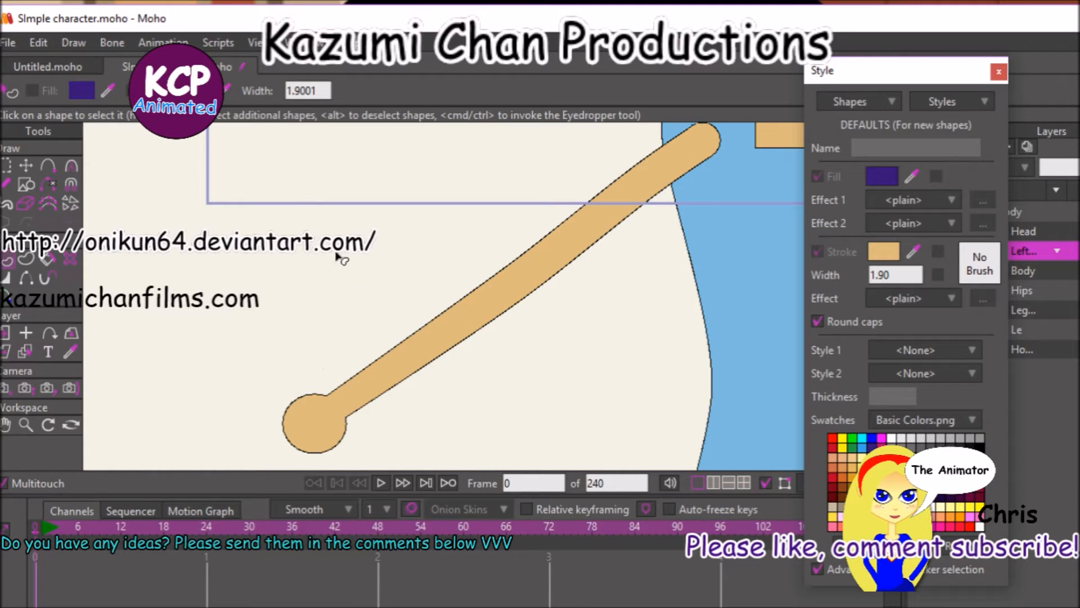
Undo the recent edits back to the arm without a sleeve and the uncoloured hand, and clear the selection.
key("ctrl+z")
key("ctrl+z")
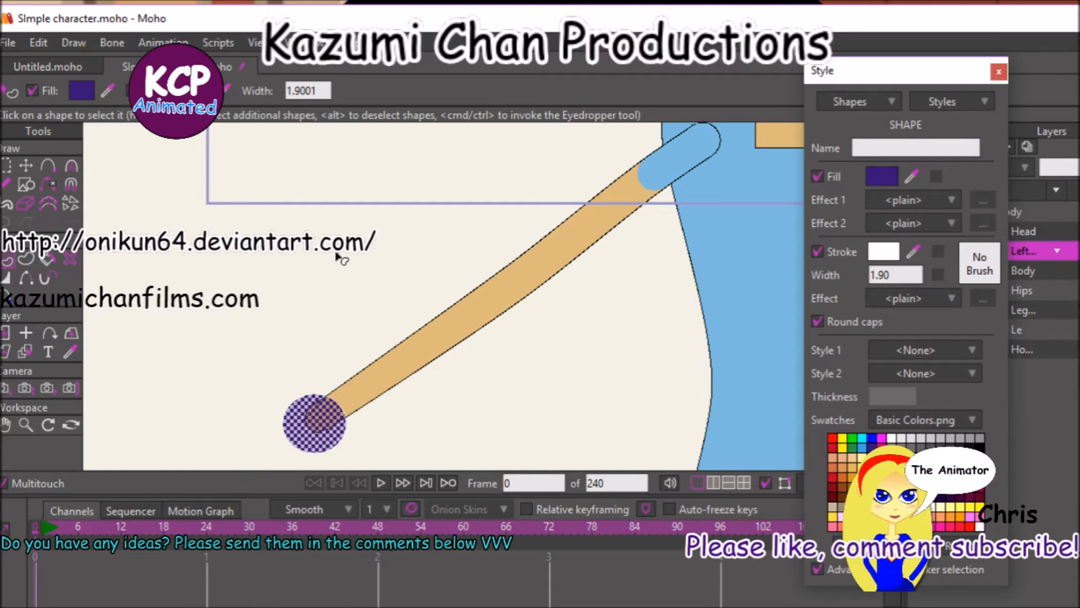
key("ctrl+shift+z")
key("ctrl+shift+z")
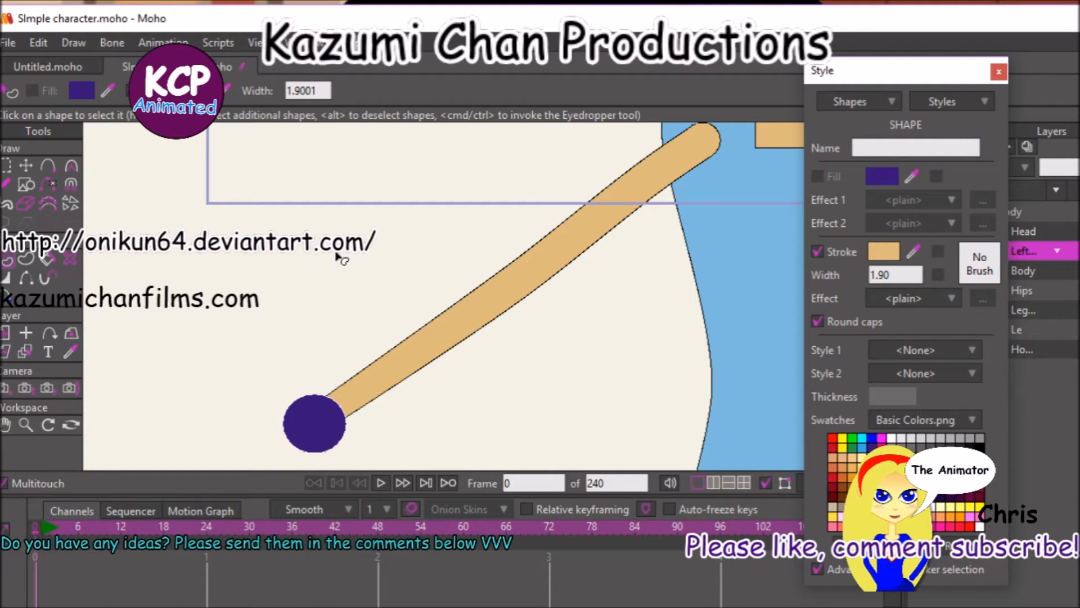
left_click(284, 280)
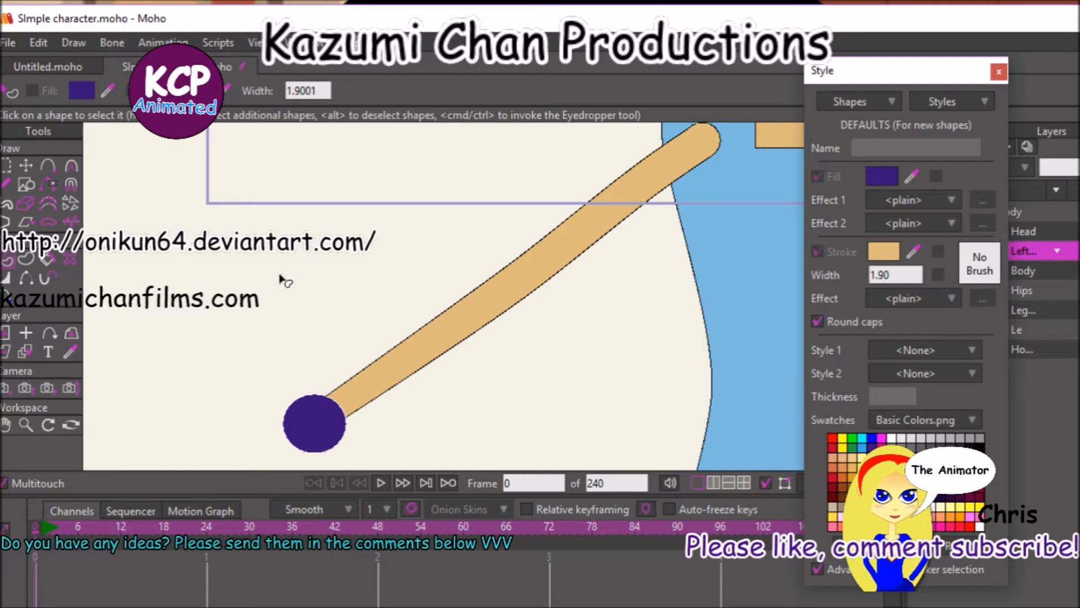
Raise the tan arm shape above the purple hand circle in the stacking order, and deselect it.
left_click(427, 340)
key("Up")
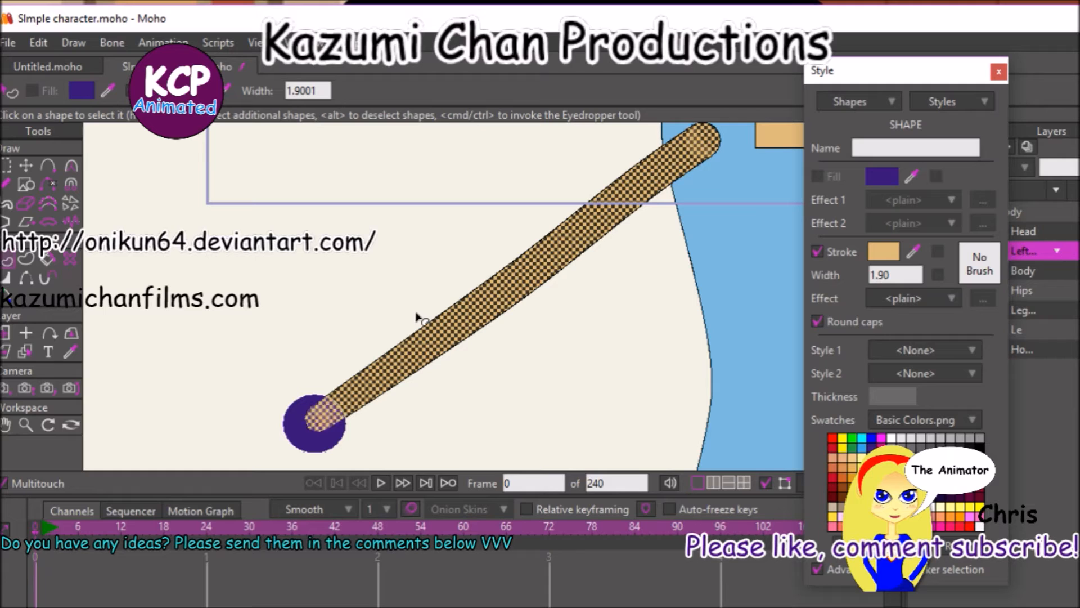
left_click(418, 319)
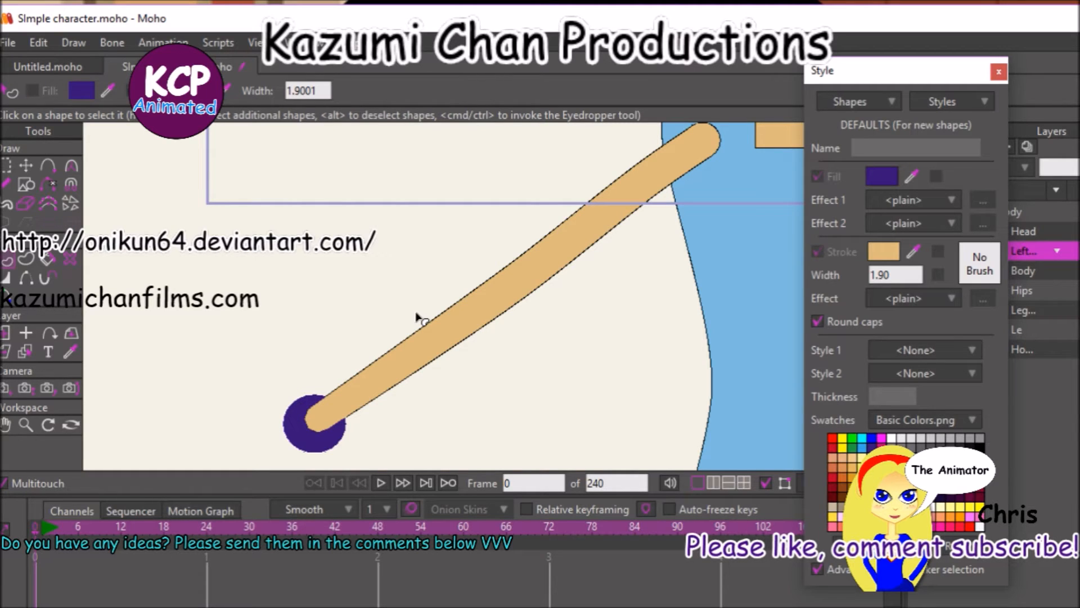
Apply the neck's tan fill and black 2-wide outline style to the hand circle beneath the arm.
left_click(316, 434)
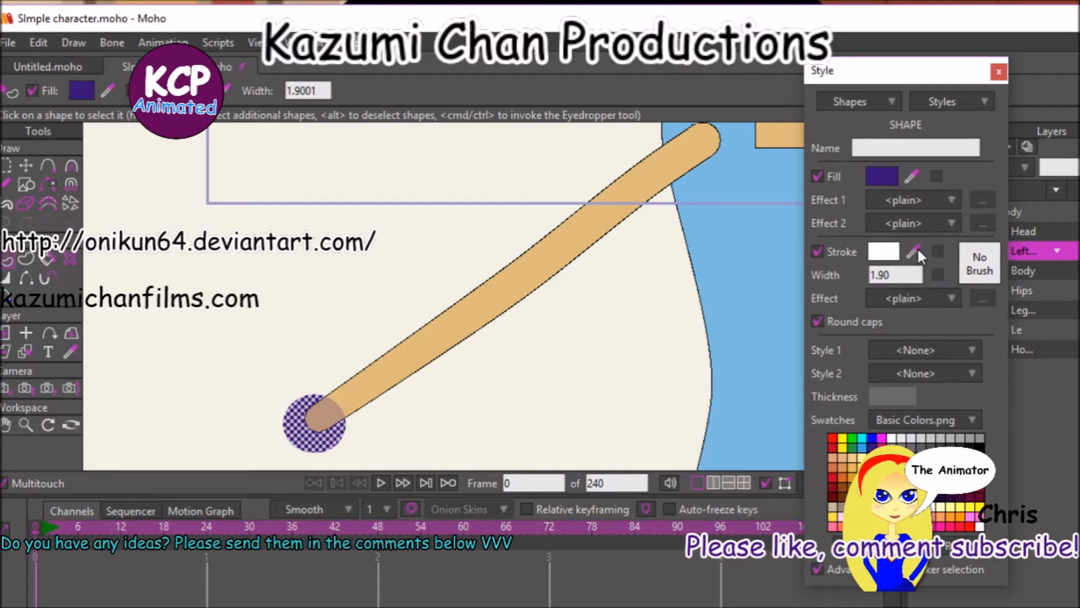
left_click(71, 352)
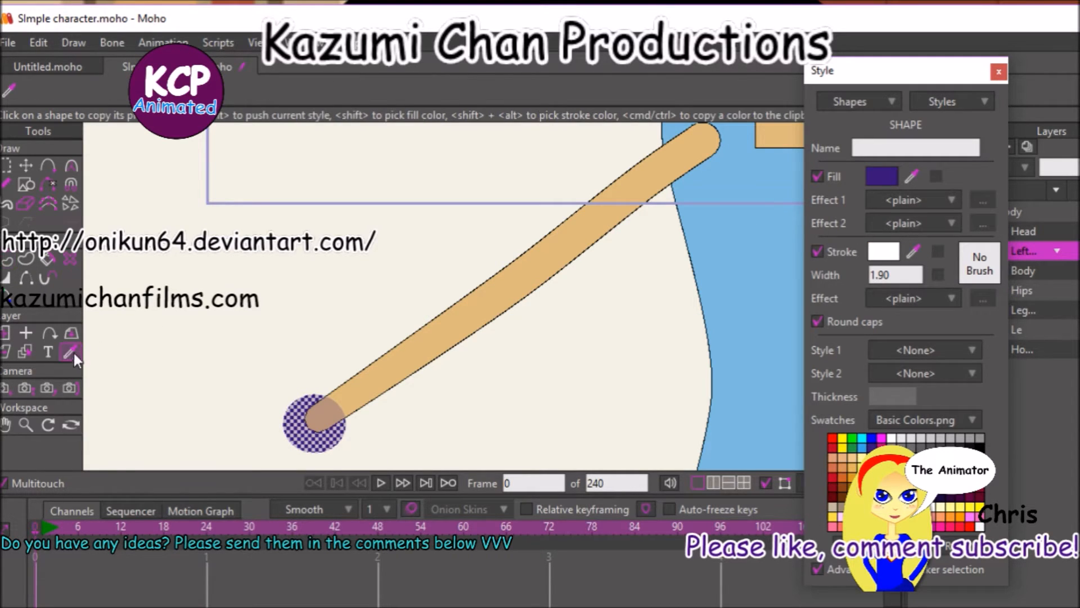
left_click(779, 135)
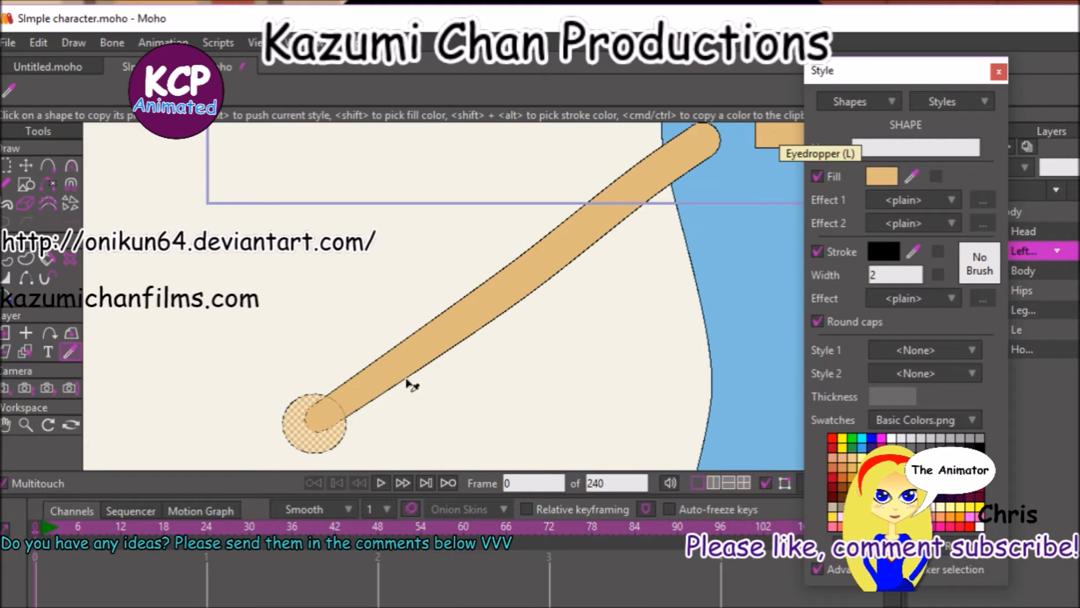
left_click(7, 260)
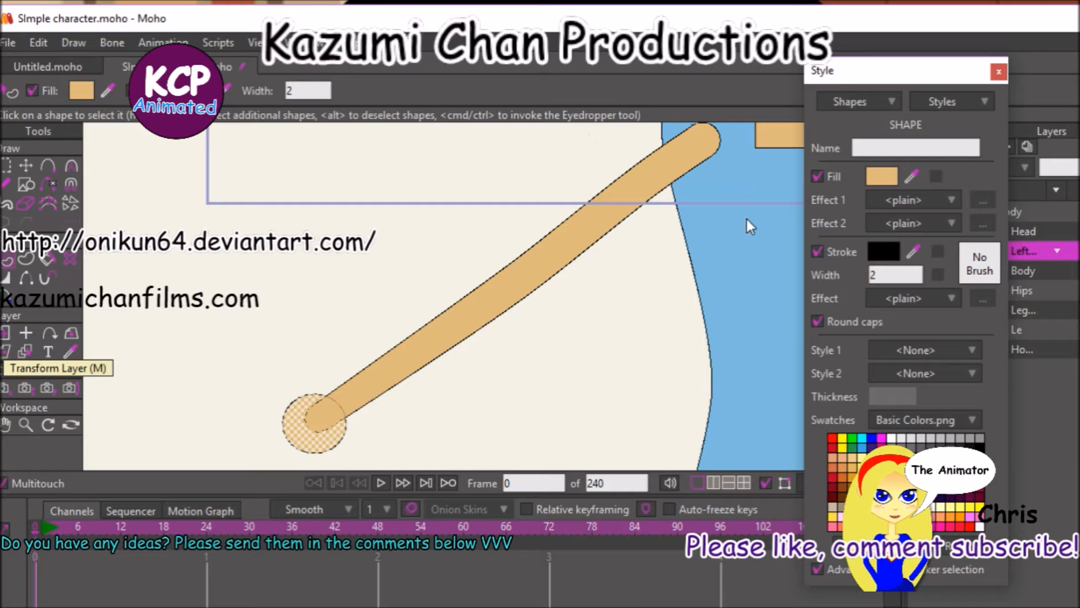
Create a separate sleeve shape from the segment between the arm's two uppermost points.
left_click(26, 259)
left_click(669, 136)
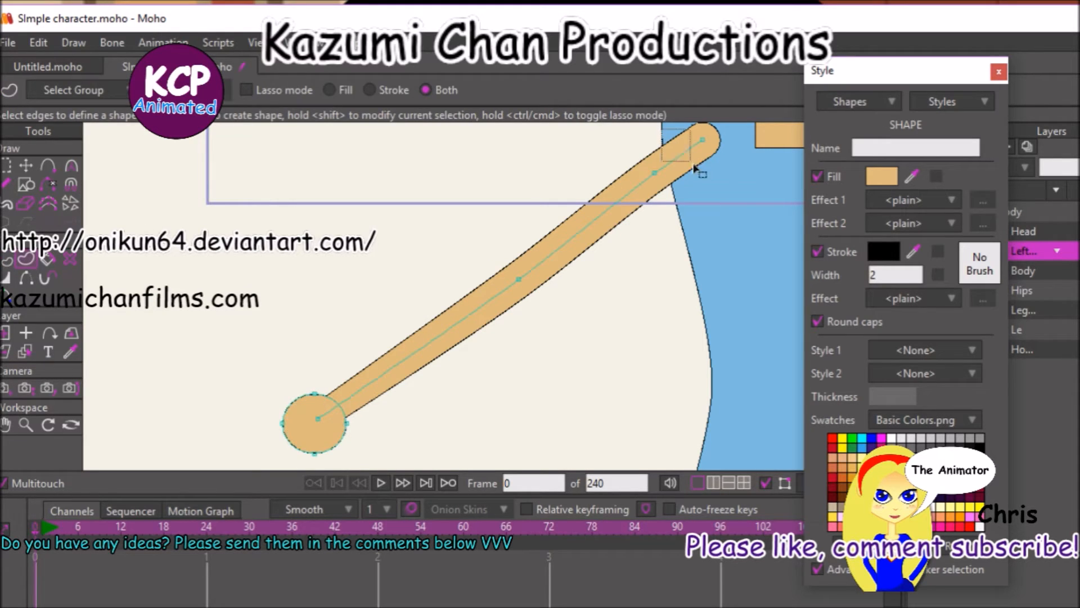
left_click(659, 170)
left_click(650, 169)
left_click(652, 172)
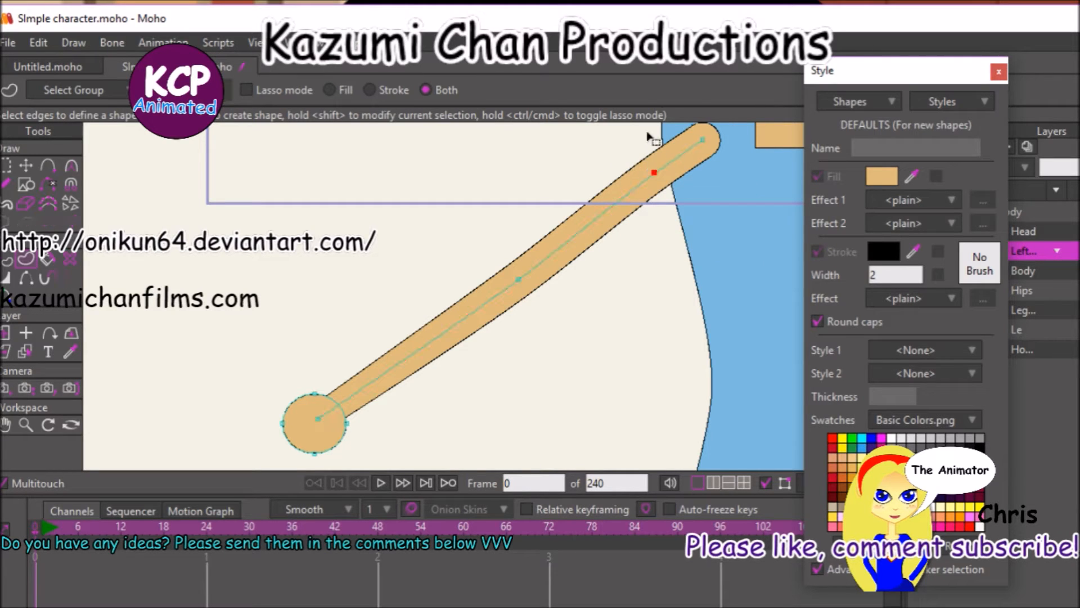
left_click(703, 139, "shift")
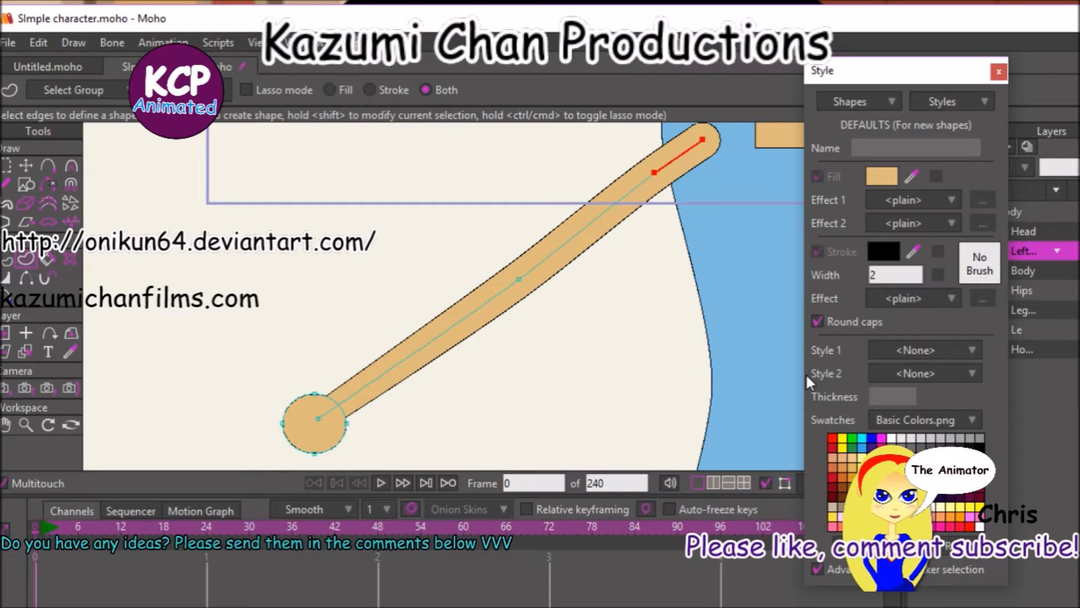
key("space")
Set the sleeve's stroke width to 1.90 and its colour to the light blue sampled from the torso, and deselect it.
left_click(878, 274)
type("1.")
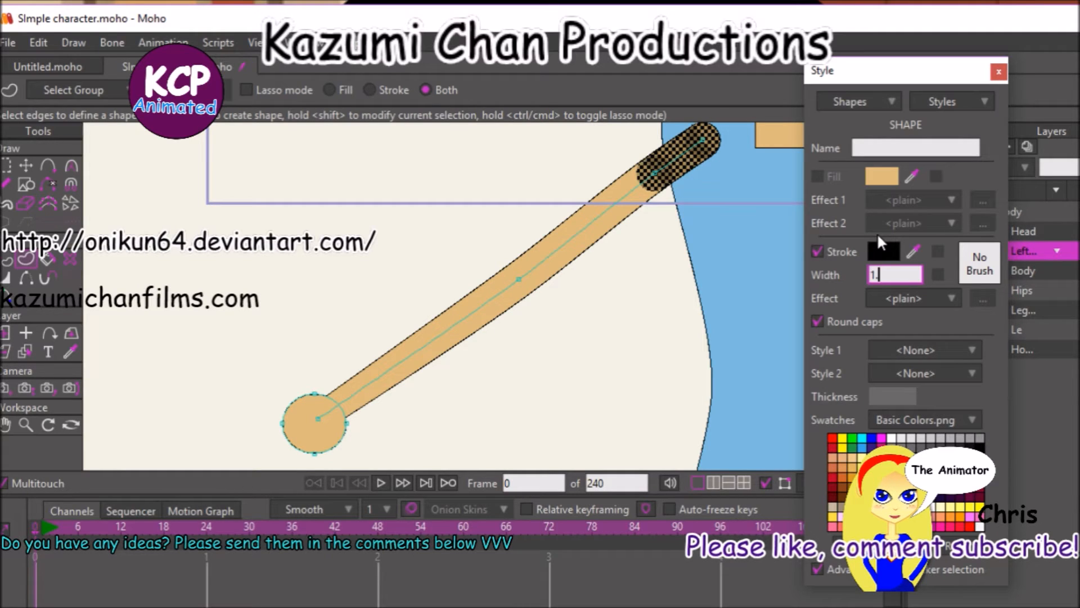
type("90")
key("Return")
left_click(913, 251)
left_click(752, 246)
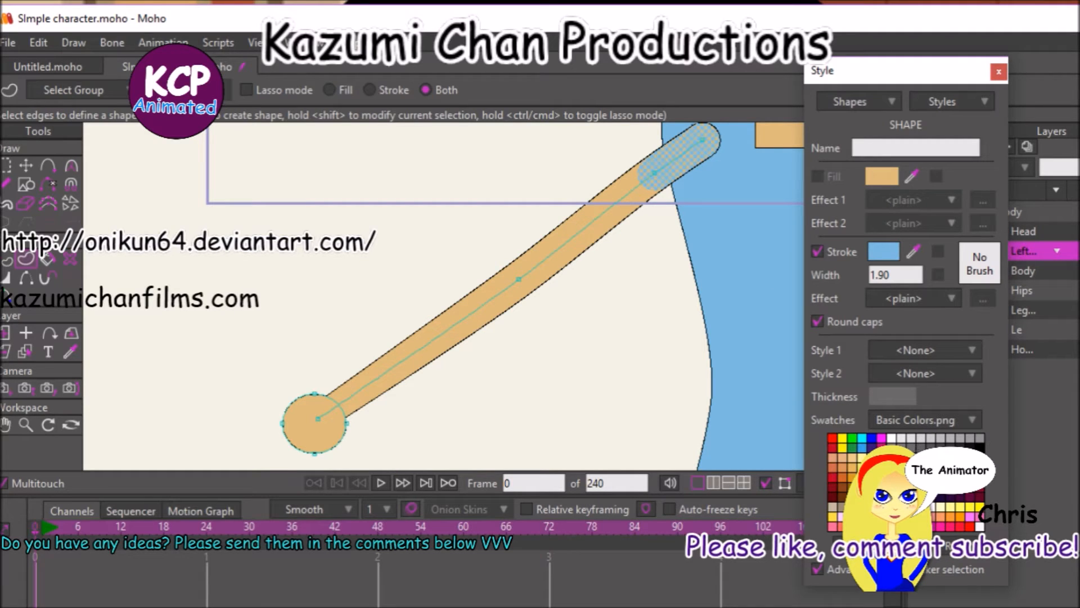
key("Return")
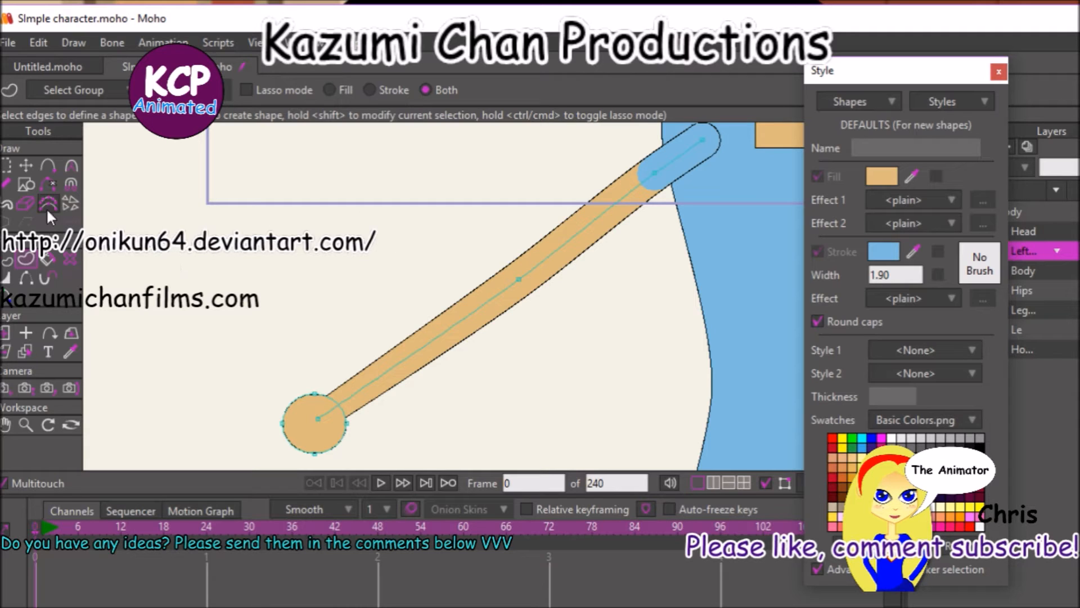
Widen the line slightly at the arm's shoulder end point so the sleeve flares toward the torso.
left_click(26, 167)
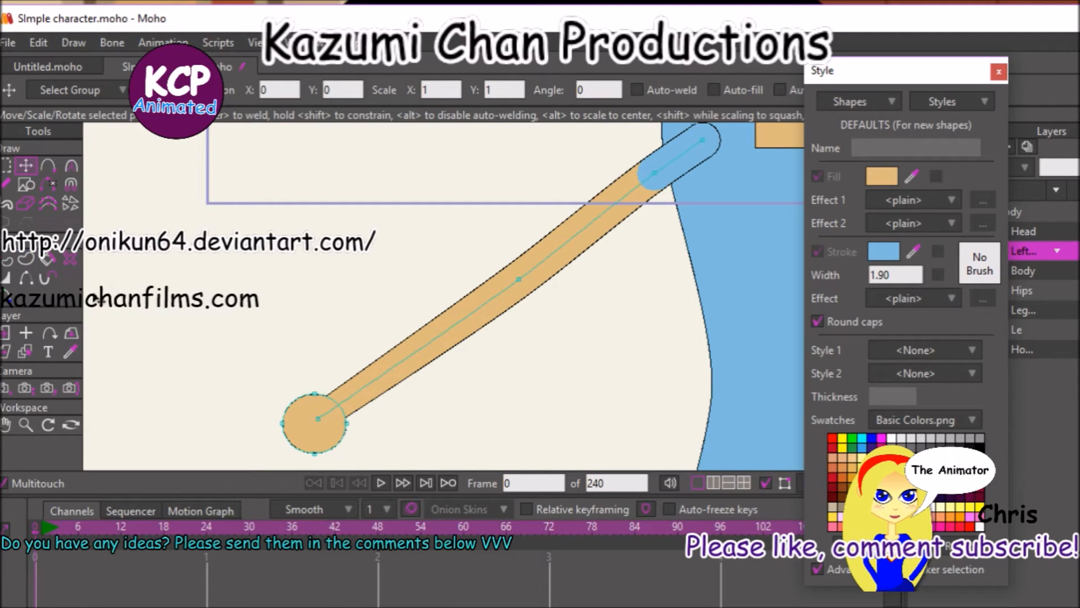
left_click(7, 278)
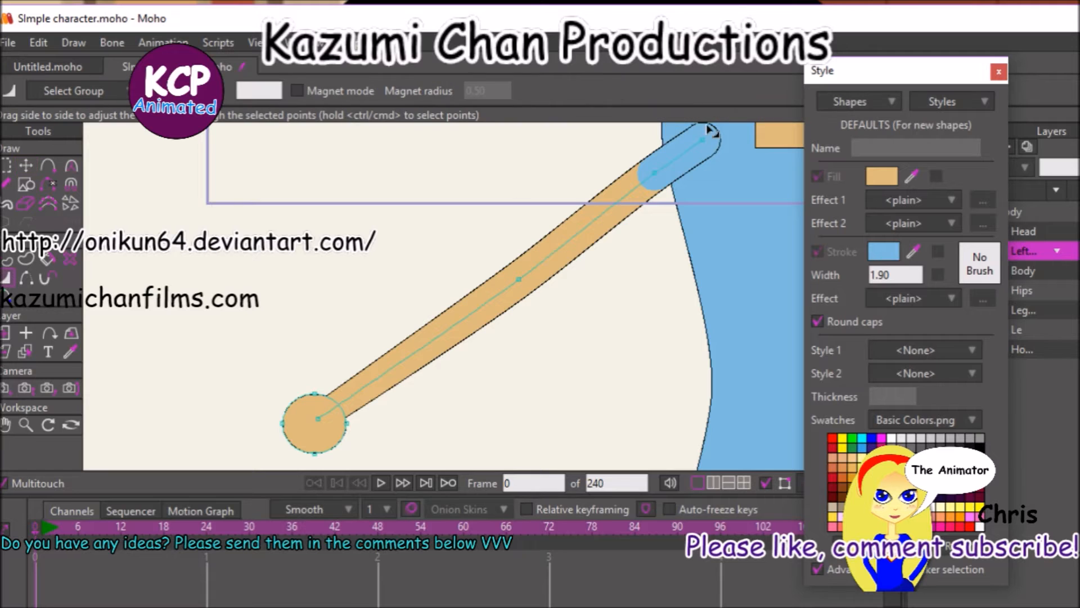
left_click_drag(706, 142, 362, 266)
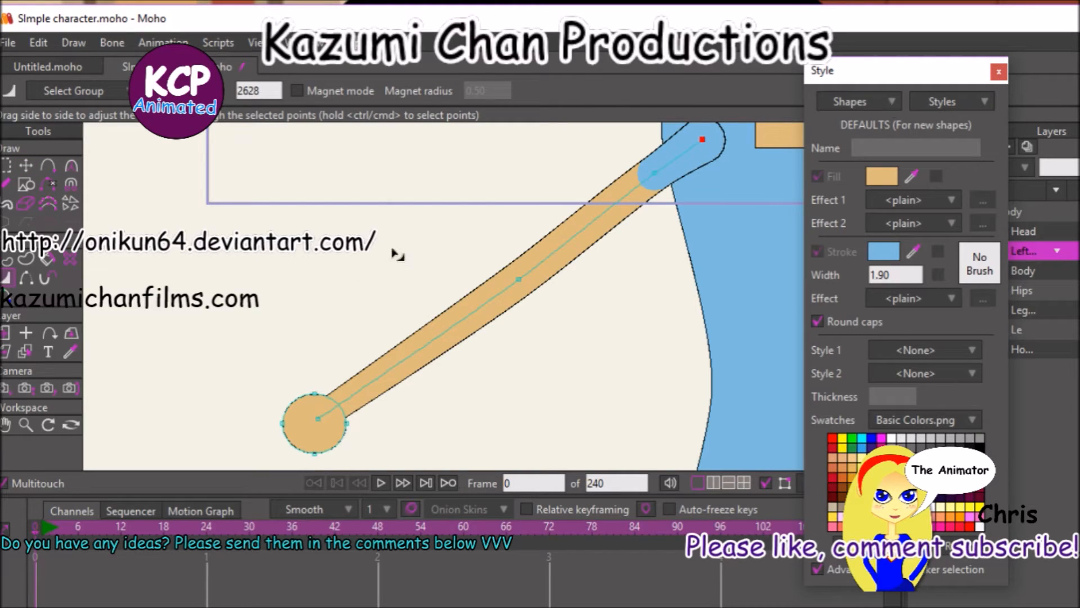
left_click(651, 178)
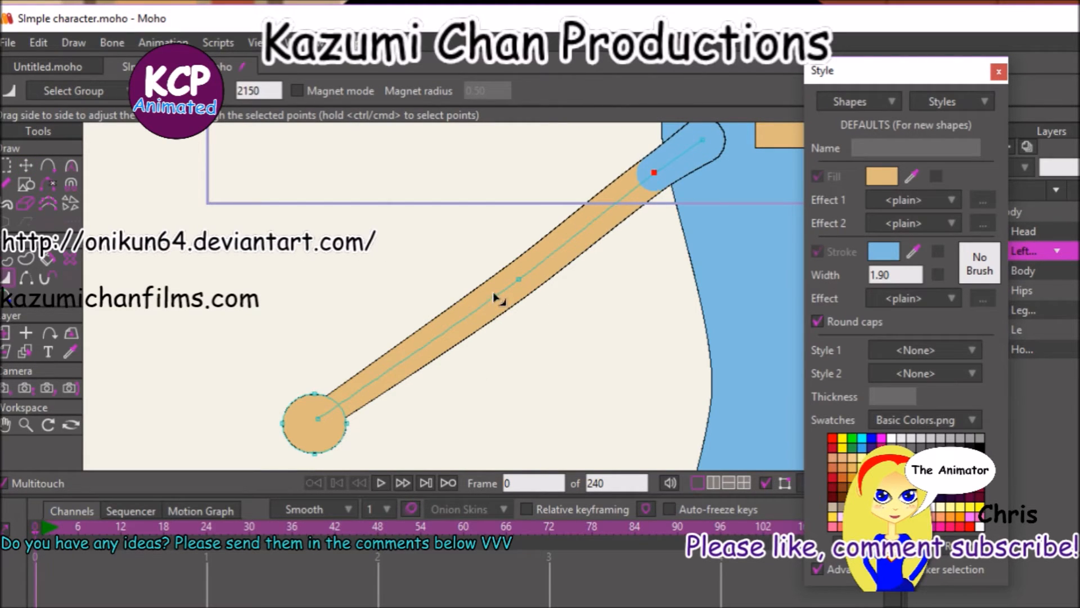
left_click(516, 281)
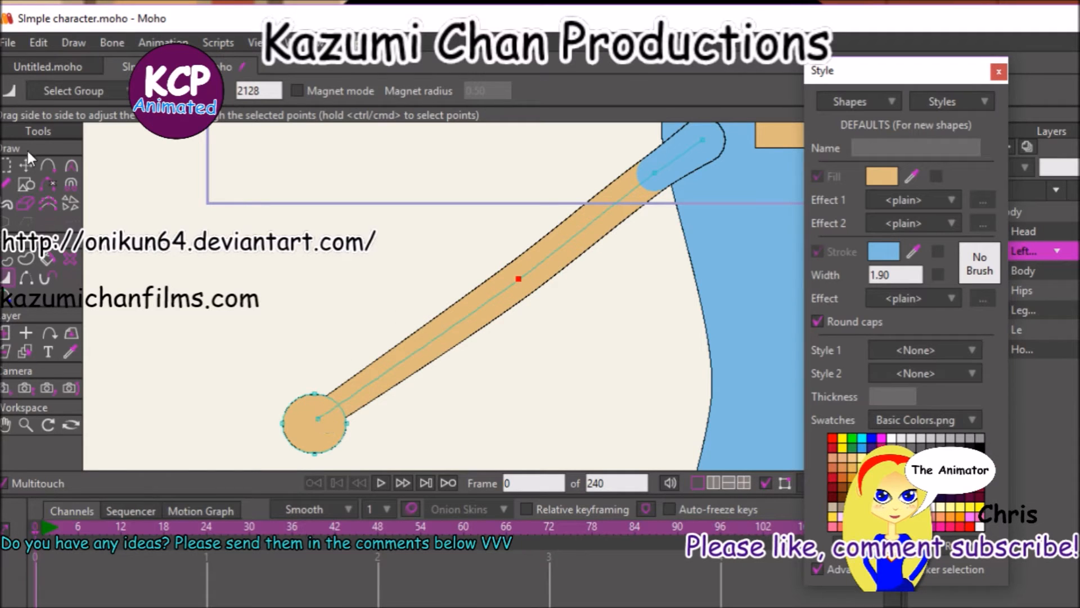
left_click(8, 163)
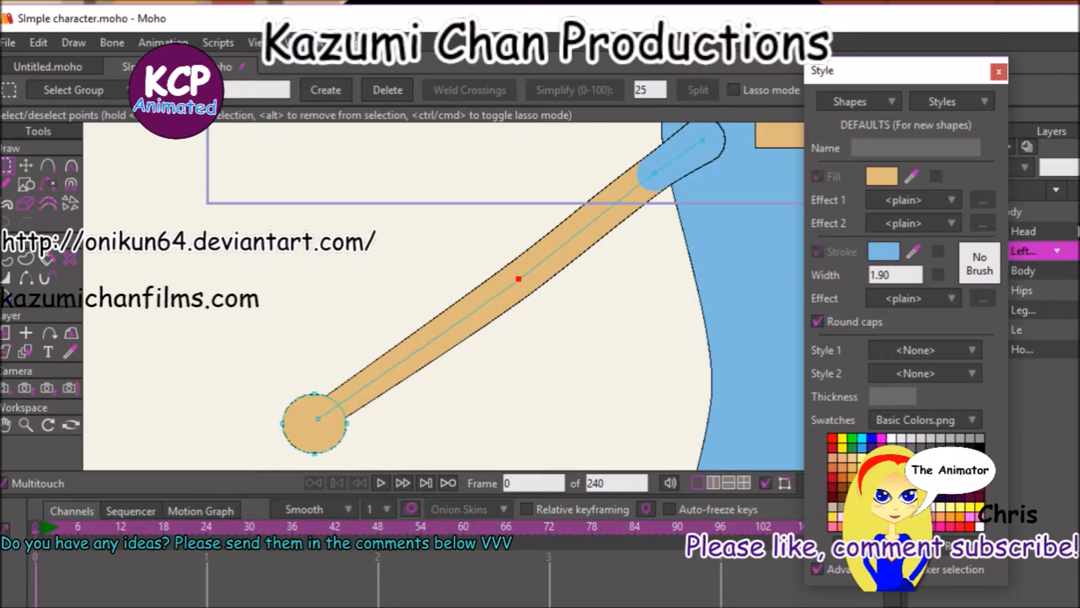
Move the left arm layer slightly outward and up so its shoulder end sits at the torso's upper corner.
left_click(1077, 230)
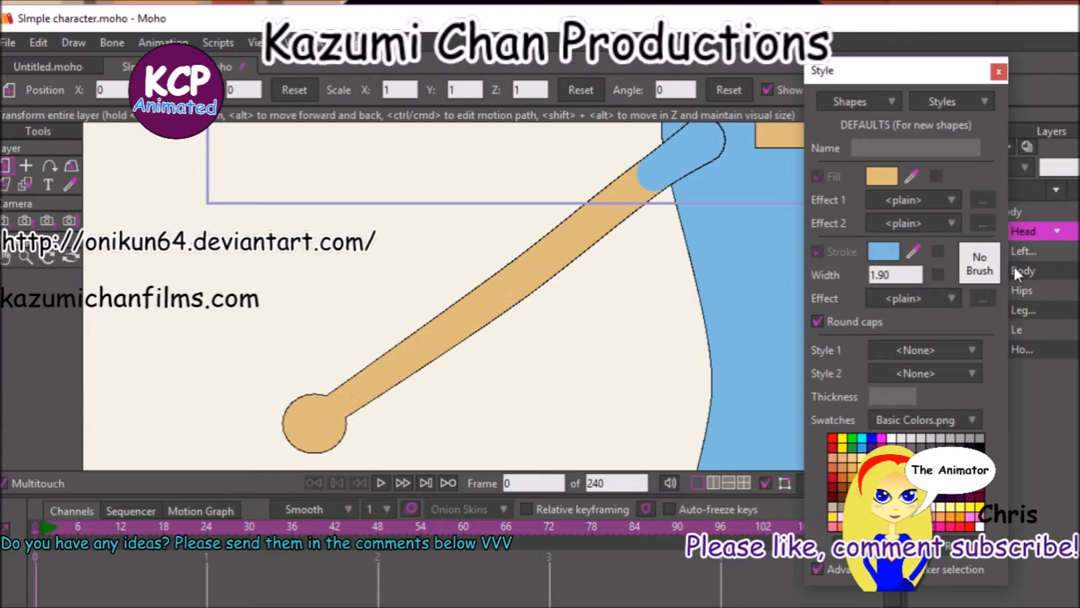
left_click(1064, 251)
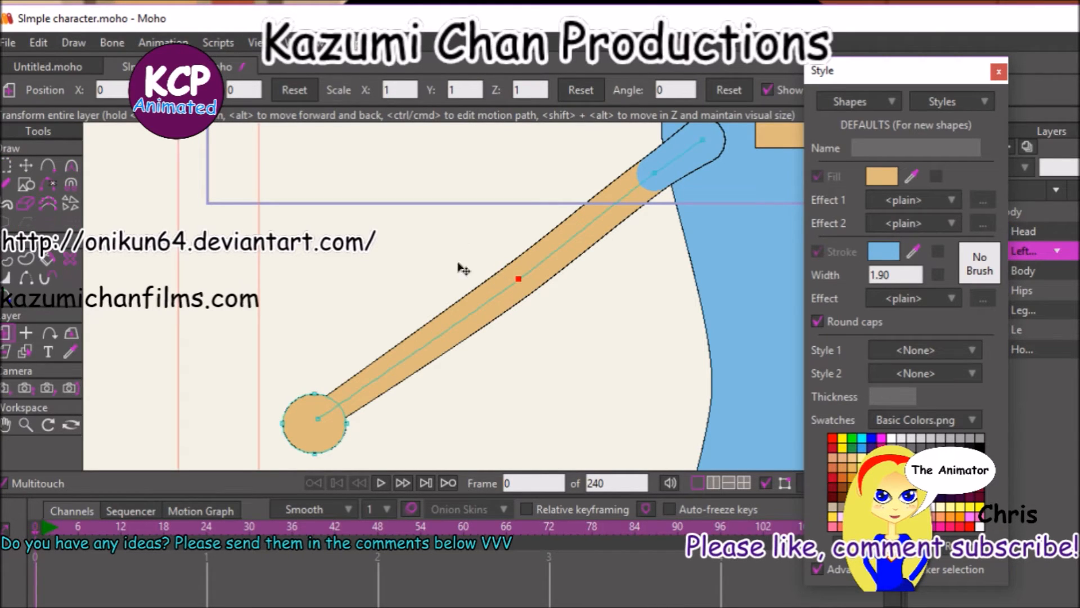
left_click_drag(704, 141, 703, 139)
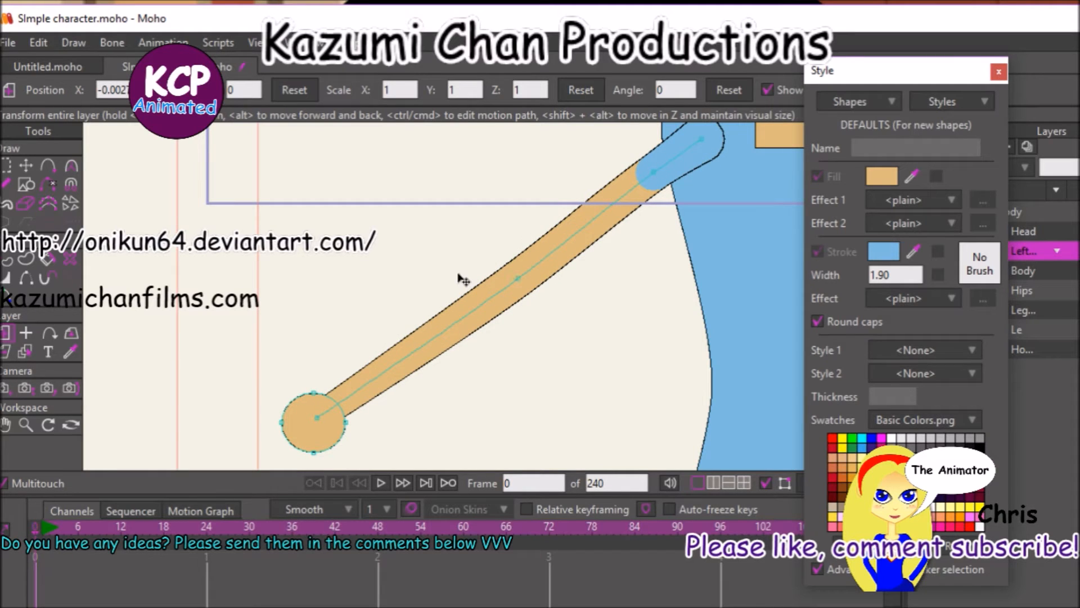
left_click_drag(460, 276, 461, 277)
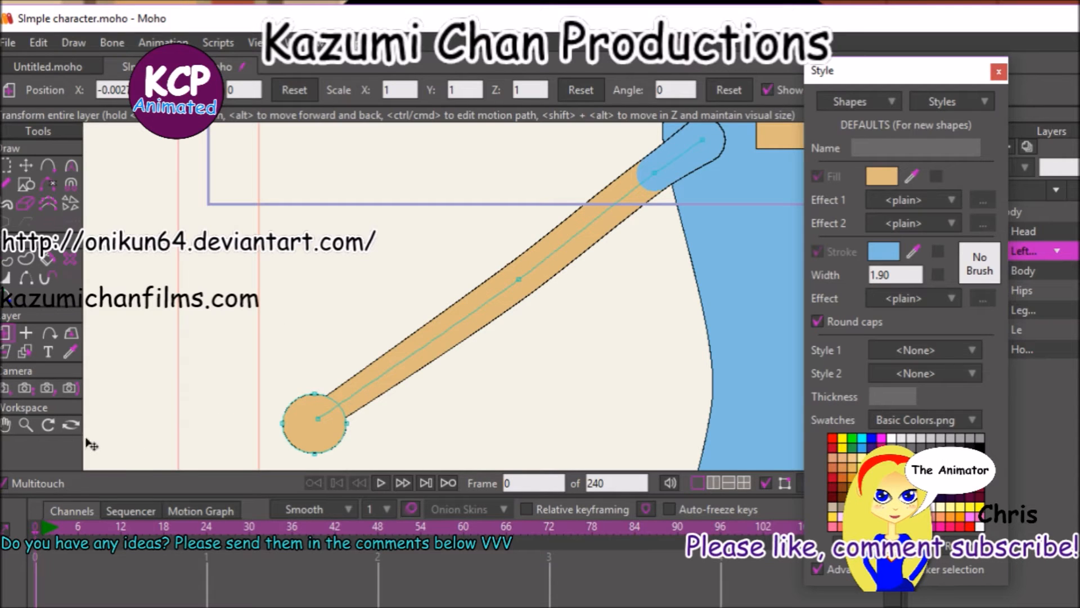
left_click(26, 425)
left_click(69, 90)
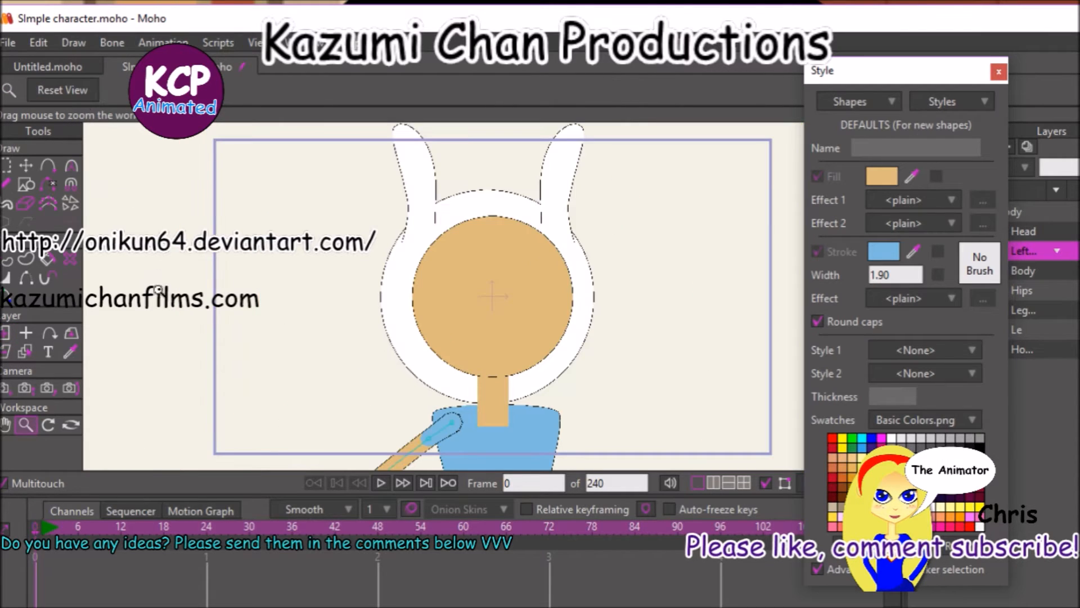
left_click(5, 424)
left_click_drag(207, 409, 395, 217)
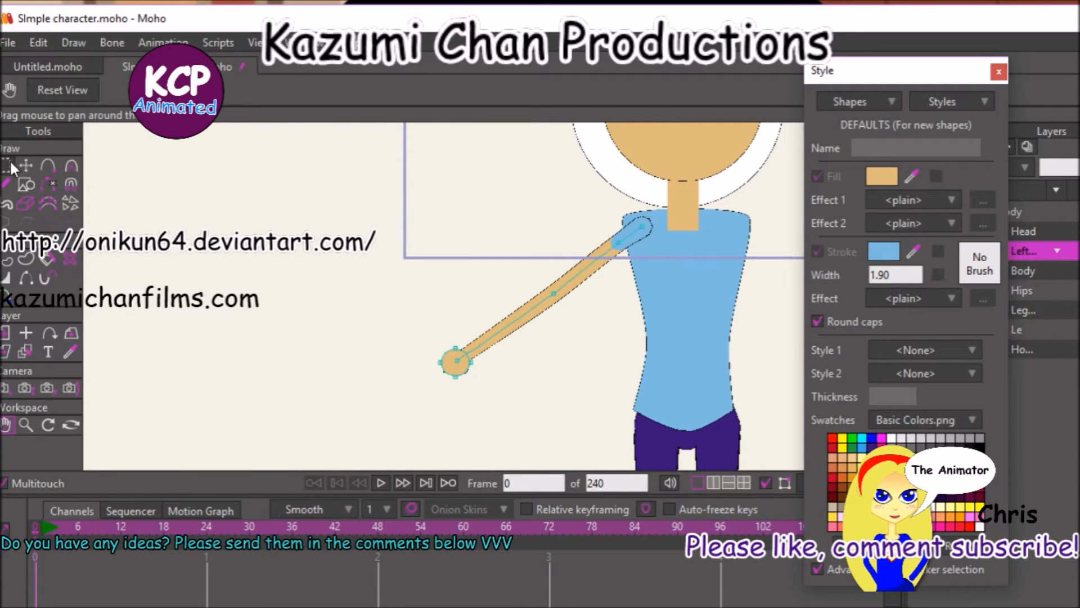
left_click(6, 332)
left_click_drag(241, 364, 223, 347)
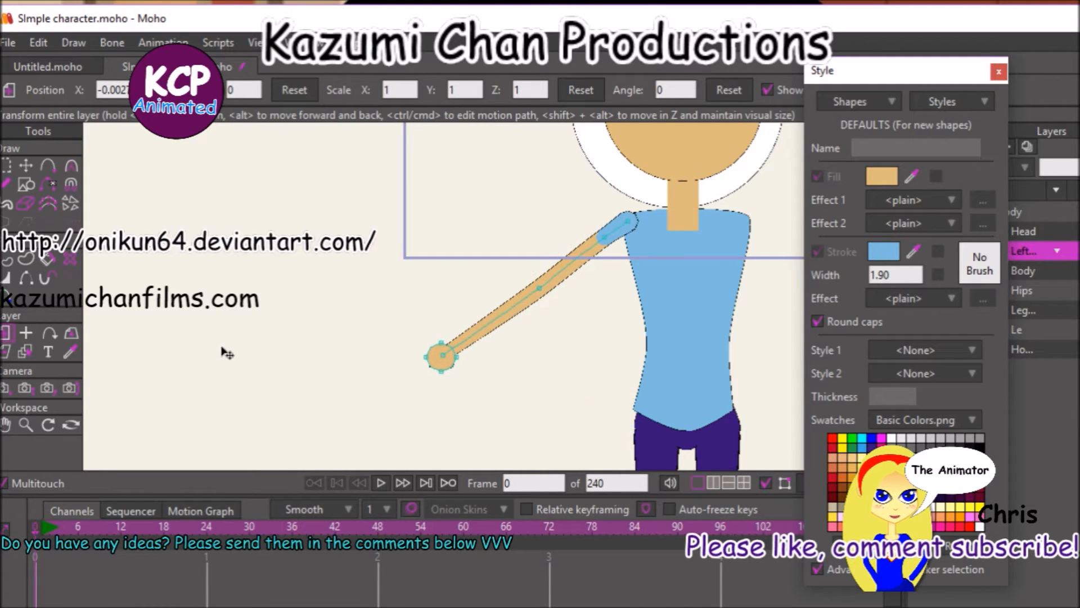
Set the left arm layer's origin at the shoulder end point, and close the Style window.
left_click(26, 332)
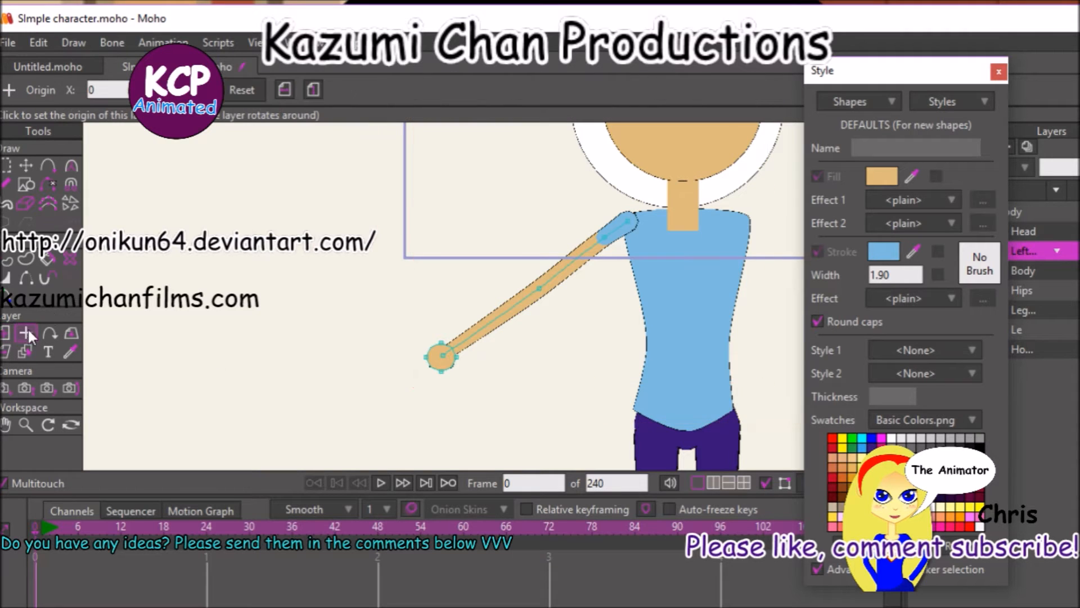
left_click(627, 222)
left_click(998, 71)
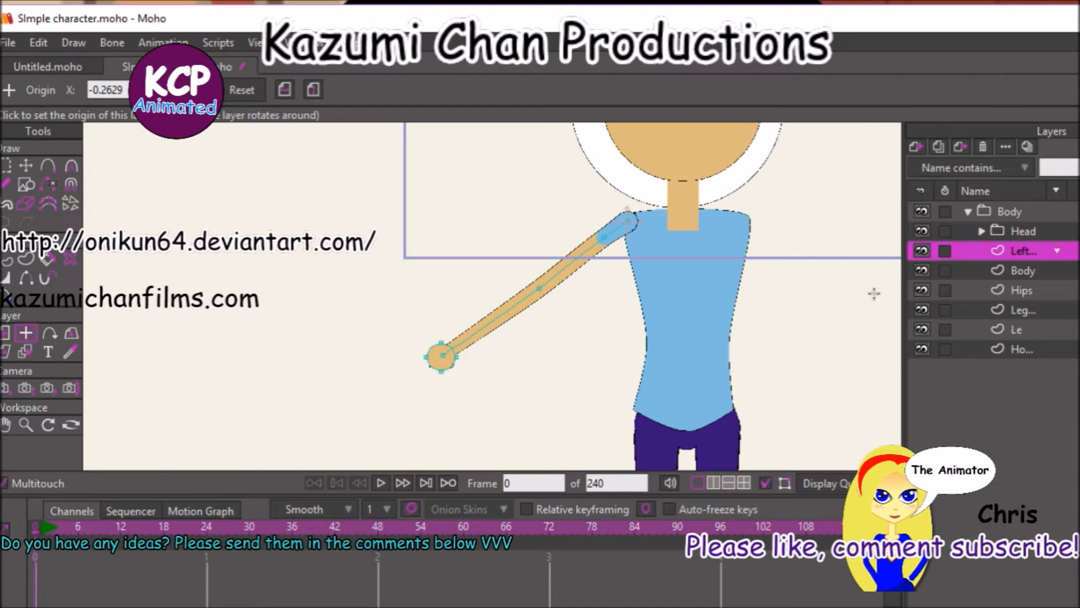
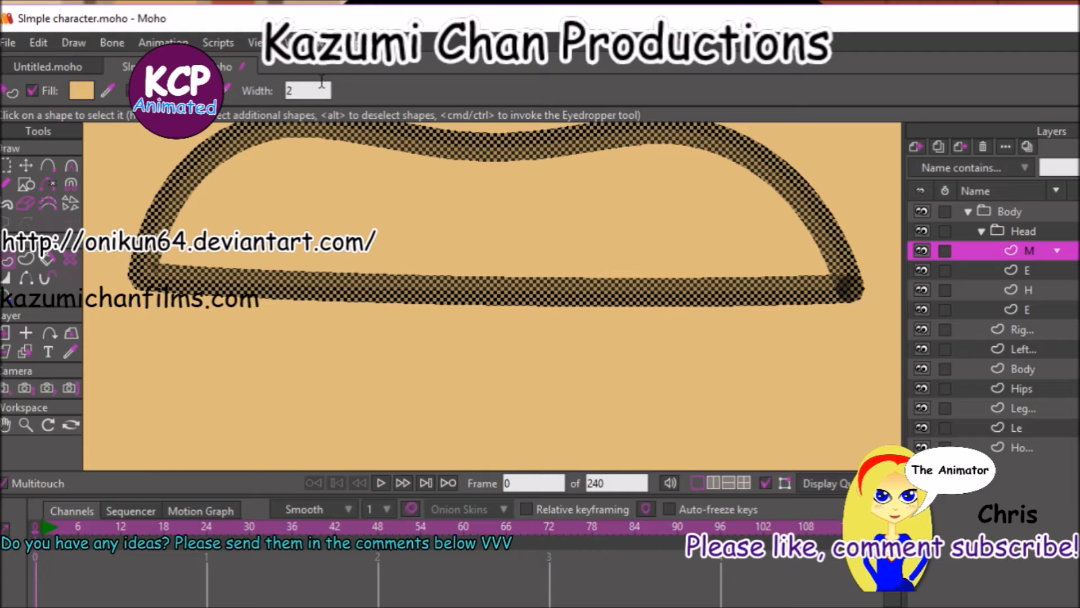
Render the current frame to check the mouth on the whole face, and close the preview.
key("ctrl+r")
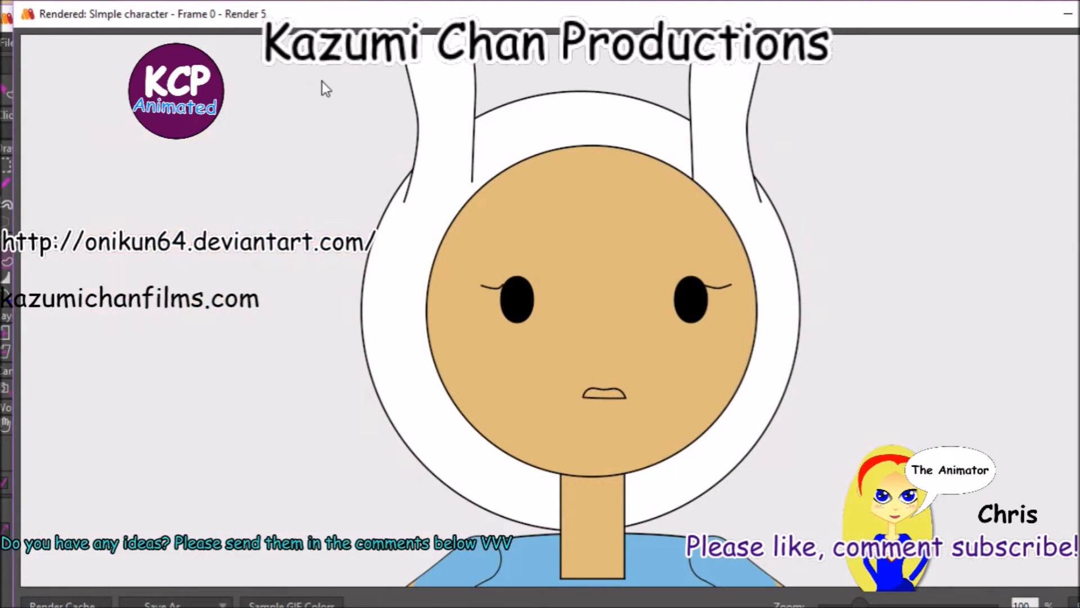
key("Escape")
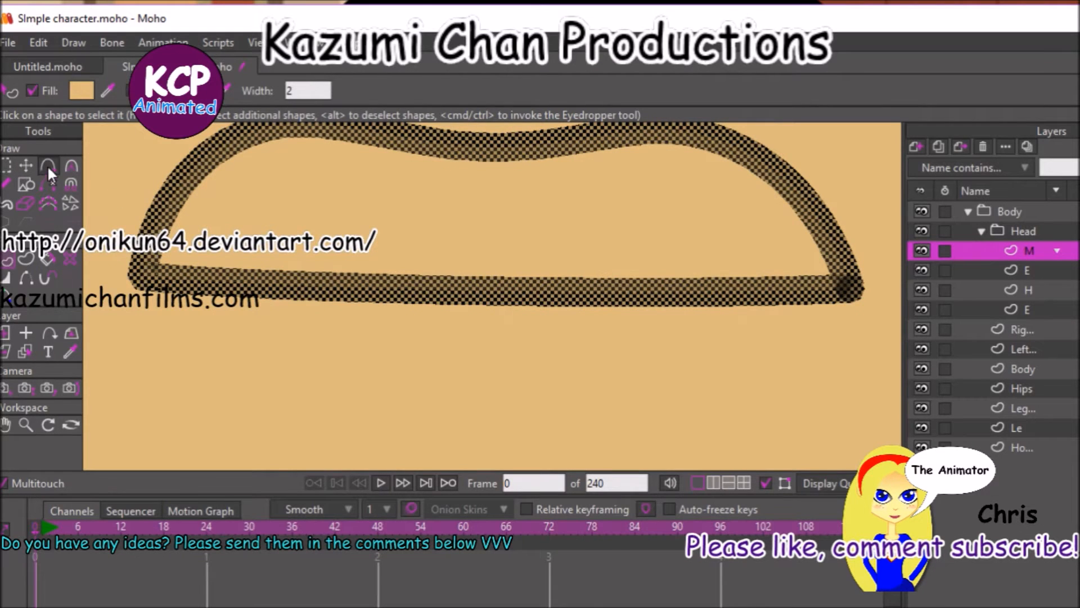
left_click(48, 166)
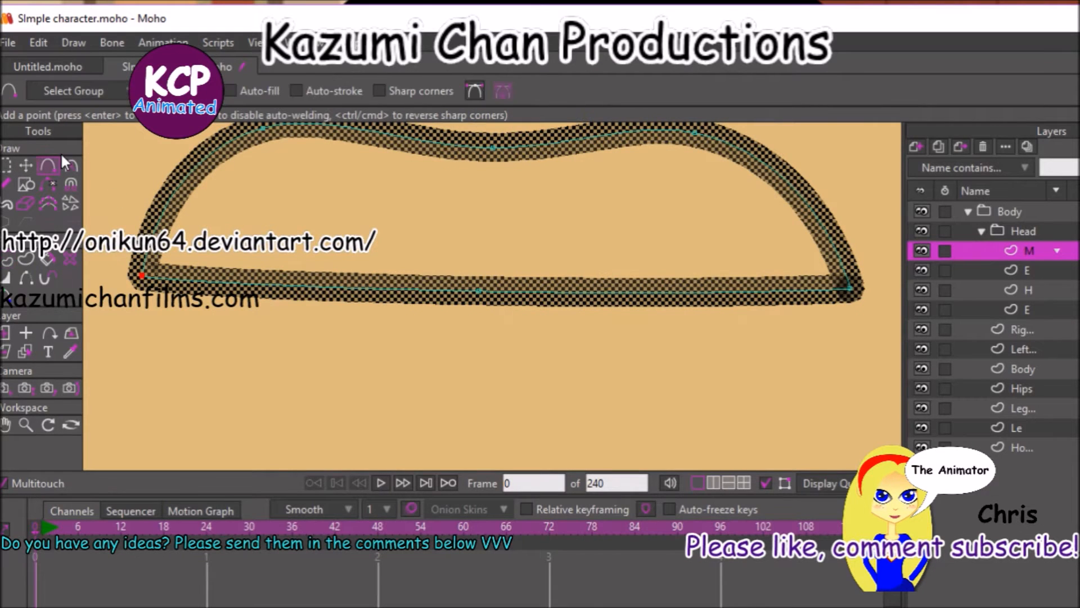
left_click(25, 185)
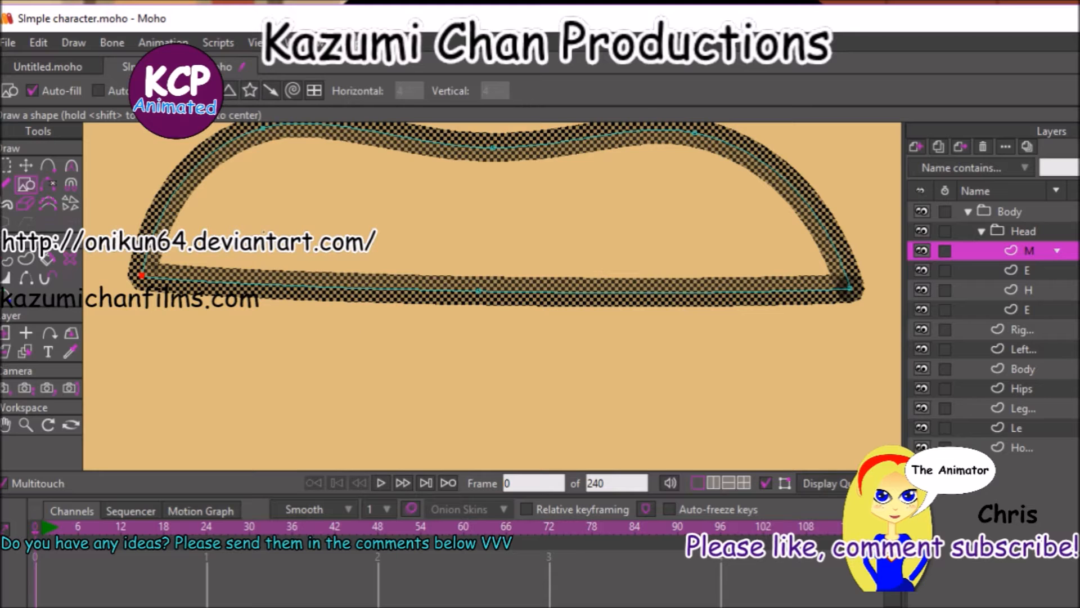
mouse_move(173, 233)
left_mouse_down()
mouse_move(343, 392)
mouse_move(588, 467)
left_mouse_up()
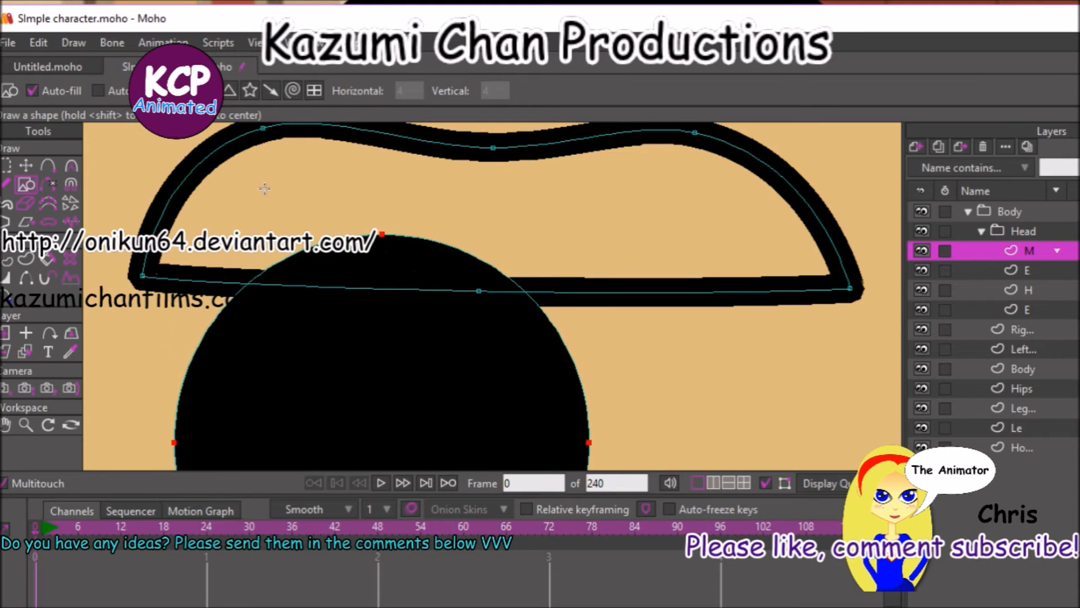
key("ctrl+z")
key("ctrl+bracketleft")
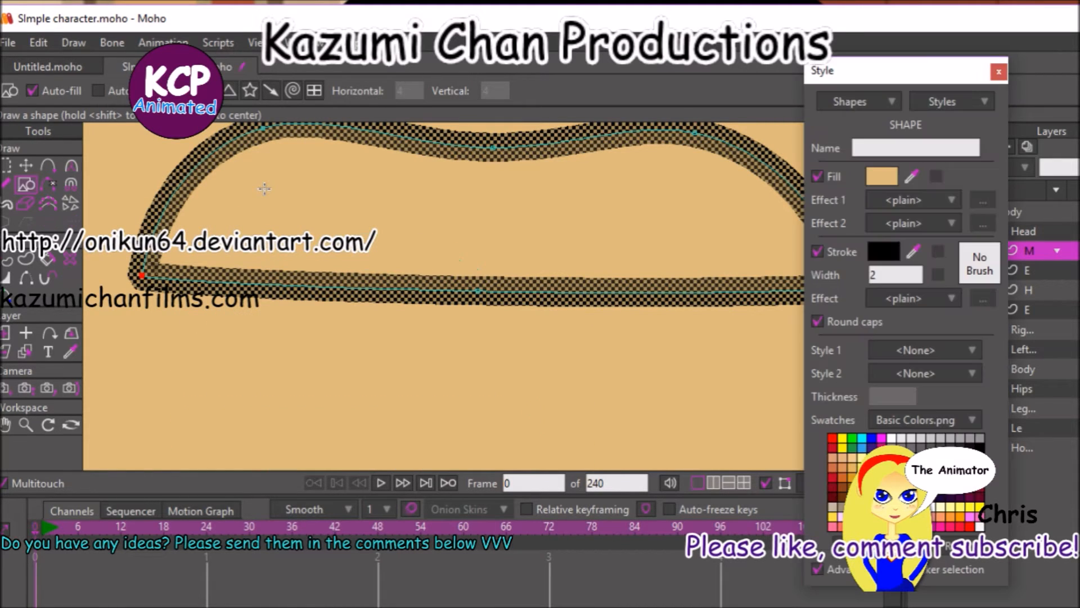
left_click(69, 350)
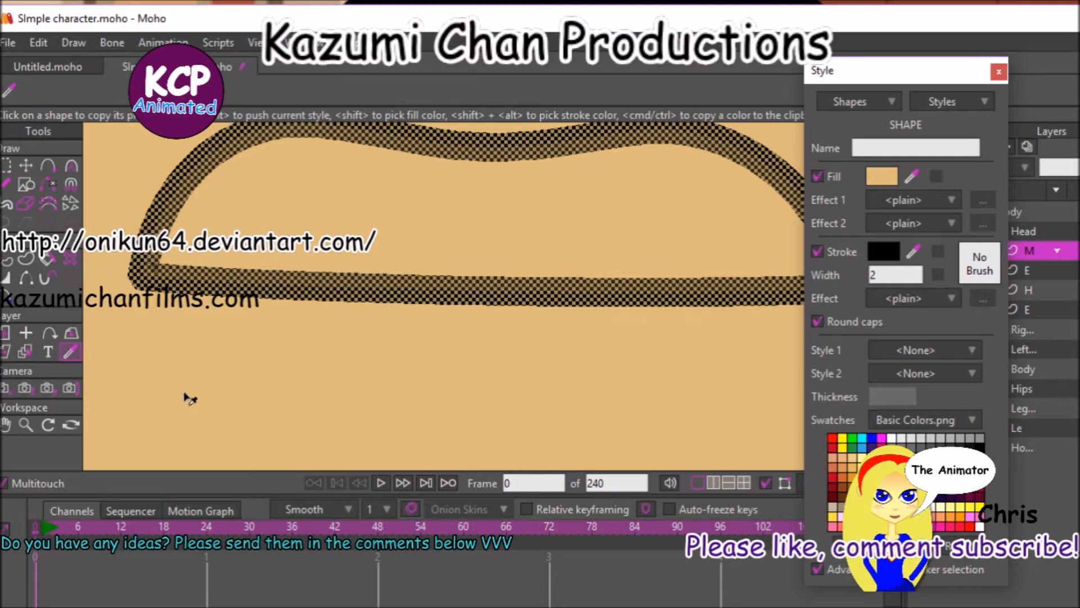
left_click(999, 71)
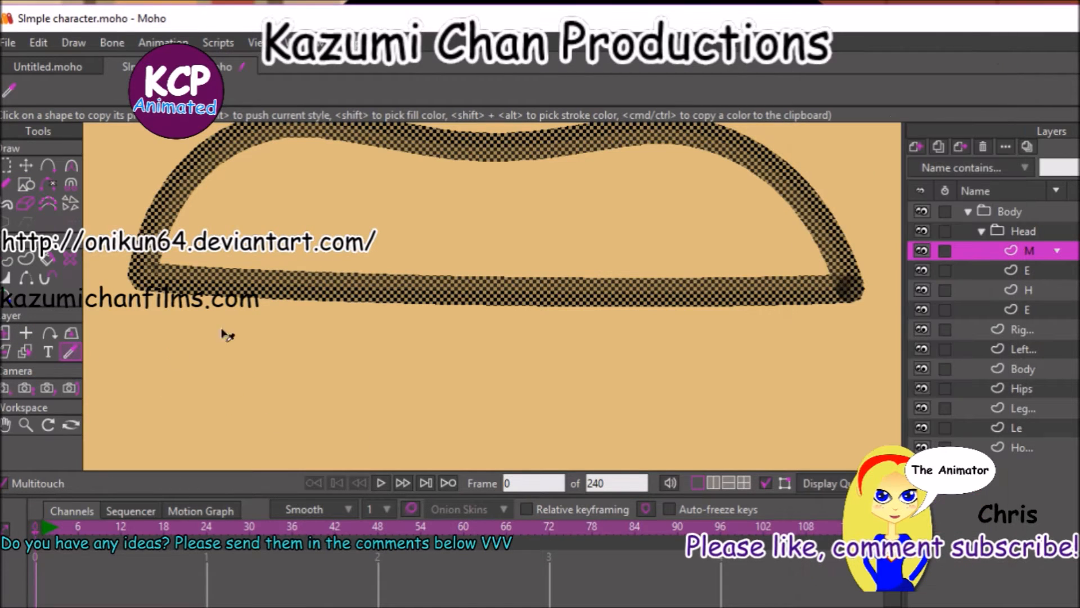
left_click(25, 183)
left_click_drag(284, 272, 682, 346)
key("ctrl+z")
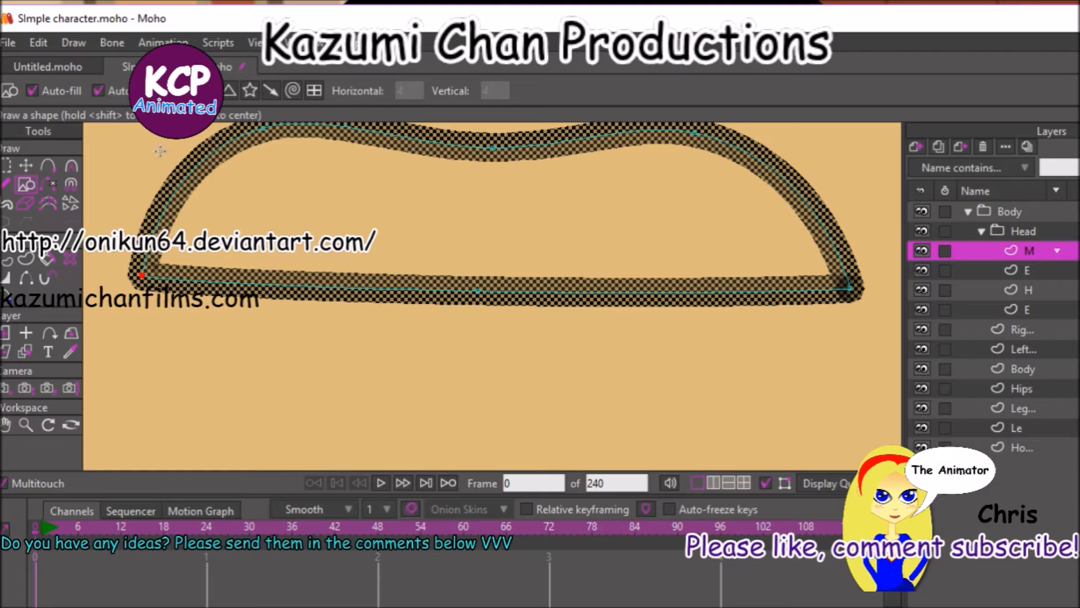
Draw a wide flat oval with fill and stroke below the upper lip, and move its two side points onto the lip's lower line.
mouse_move(193, 254)
left_mouse_down()
mouse_move(778, 379)
mouse_move(807, 418)
mouse_move(799, 394)
left_mouse_up()
key("Return")
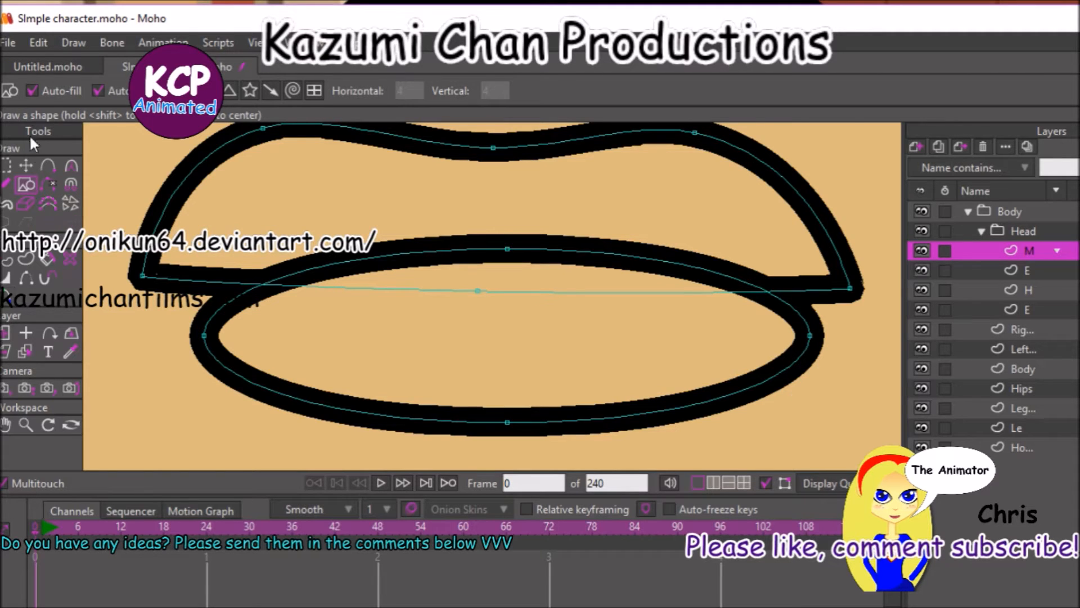
left_click(26, 165)
left_click_drag(205, 336, 200, 282)
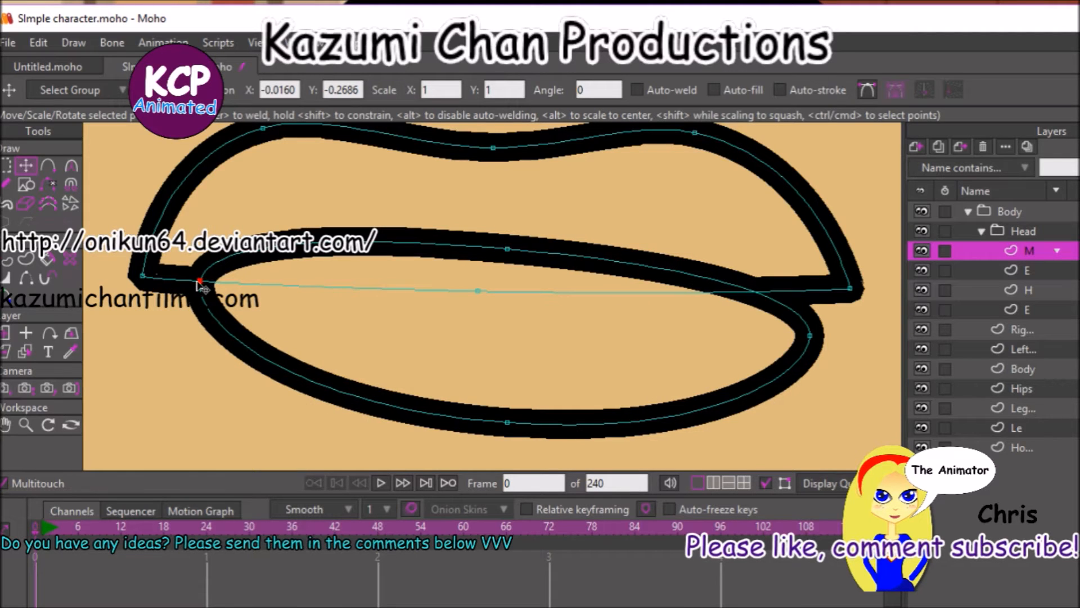
mouse_move(811, 333)
left_mouse_down()
mouse_move(802, 308)
mouse_move(805, 322)
left_mouse_up()
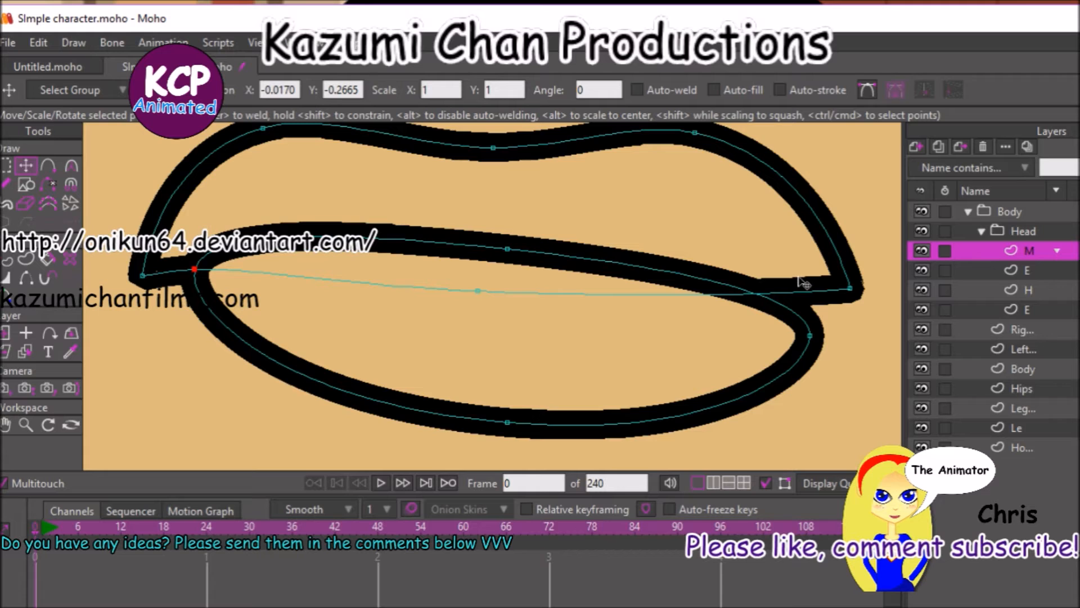
key("ctrl+z")
left_click_drag(811, 336, 809, 286)
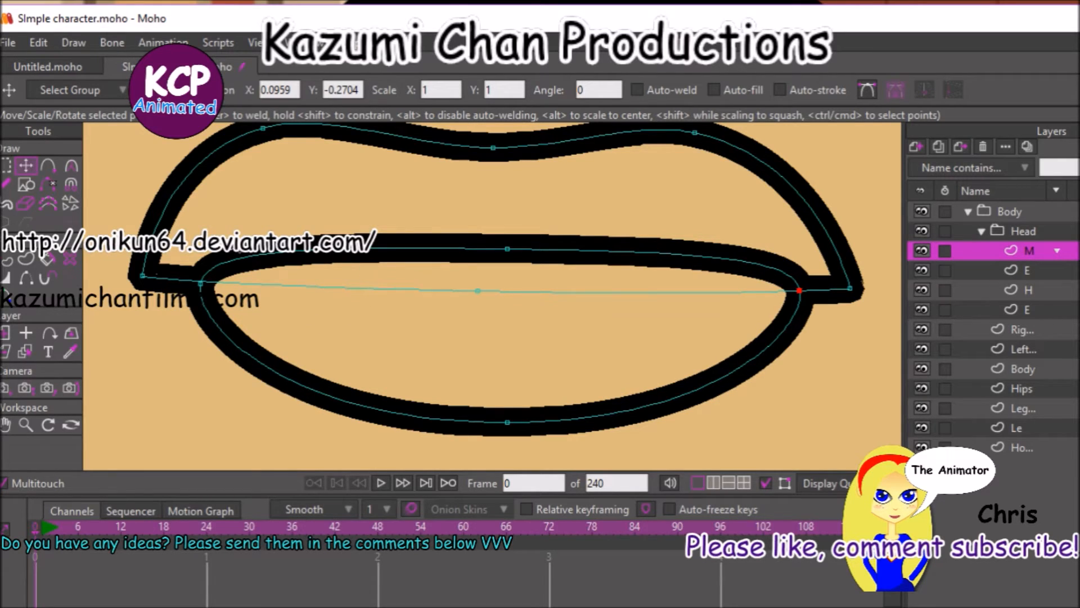
mouse_move(507, 247)
left_mouse_down()
mouse_move(509, 262)
mouse_move(517, 247)
left_mouse_up()
Lower the oval shape behind the upper lip shape.
left_click(38, 258)
left_click(445, 334)
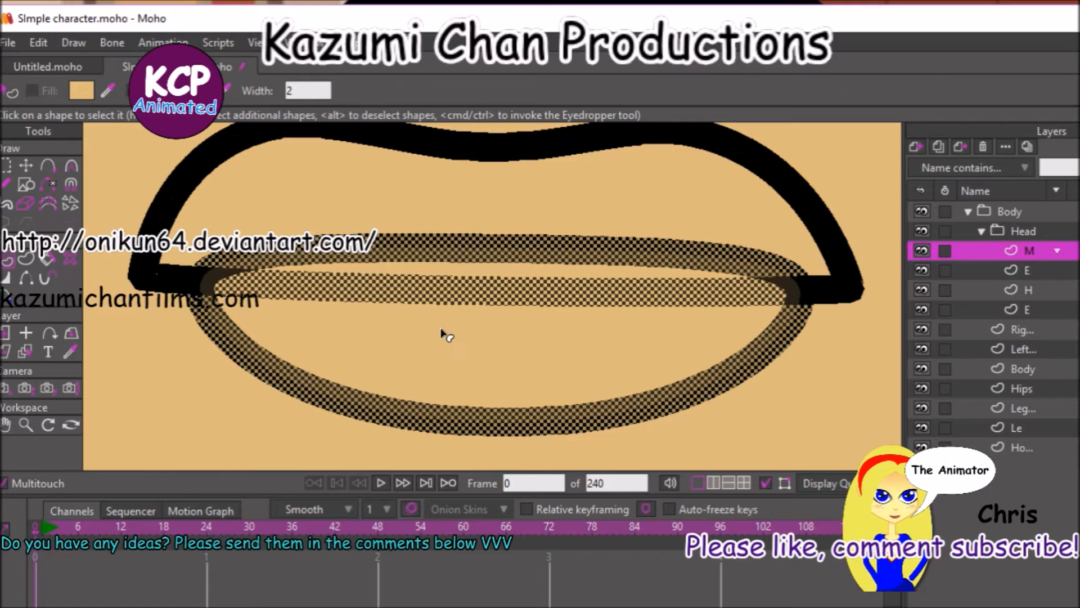
key("Down")
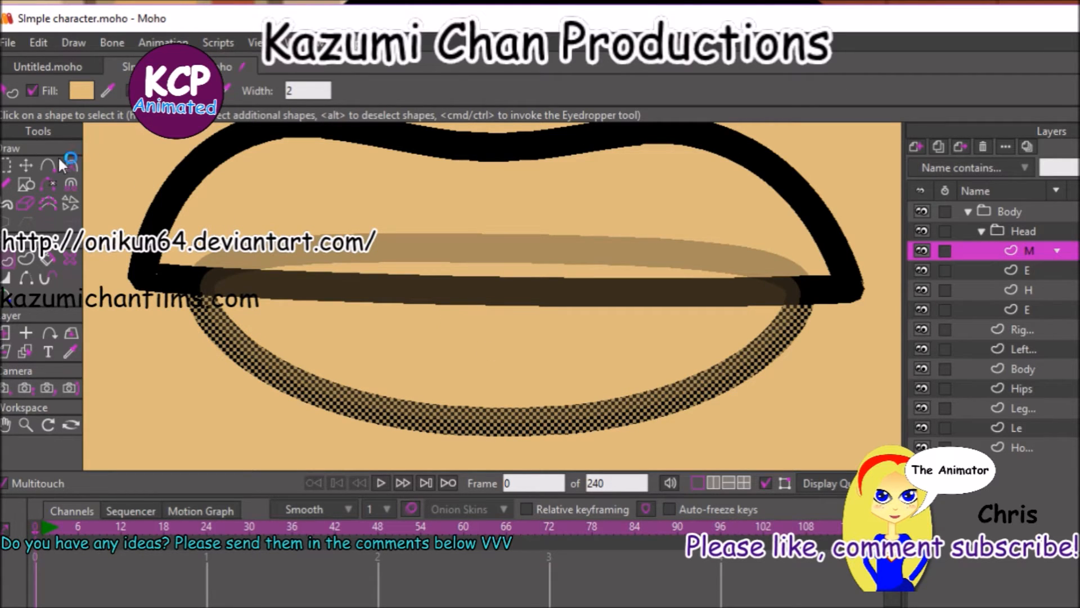
Move the oval's upper middle point down below the lip line to form the lower lip's upper edge.
left_click(26, 167)
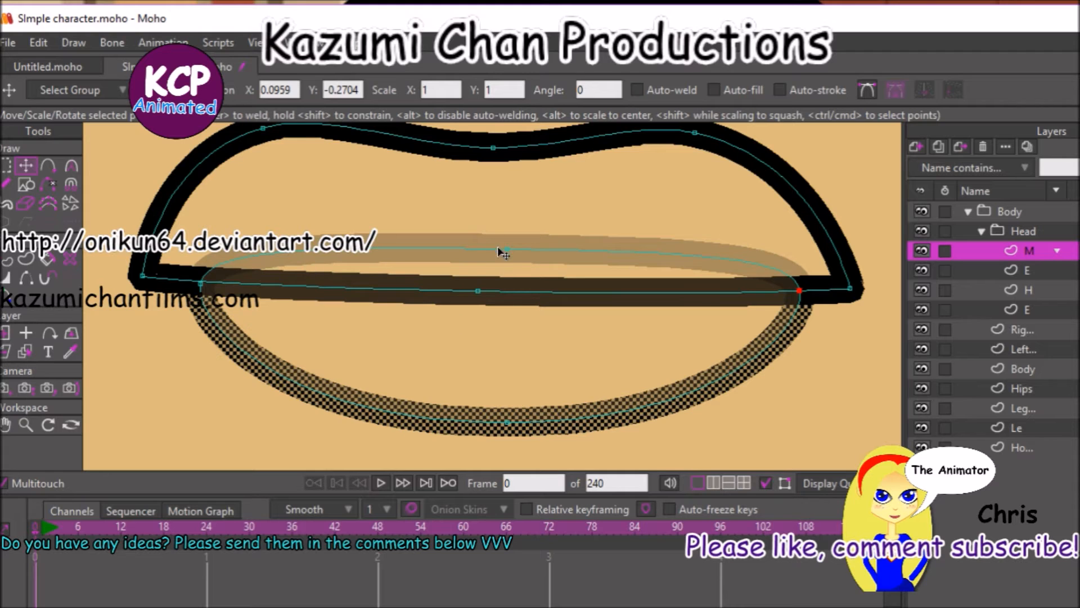
left_click(509, 264)
left_click_drag(509, 270, 517, 361)
Reduce the curvature at both side points of the lower lip so its corners become sharp.
left_click(71, 165)
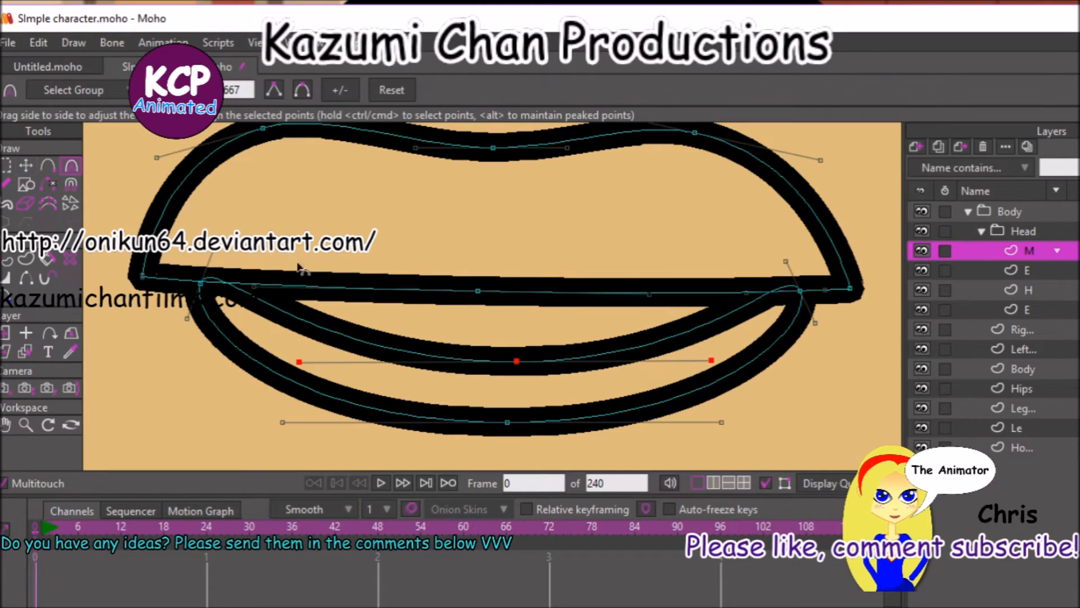
left_click(199, 283)
left_click(800, 291)
left_click_drag(805, 290, 387, 345)
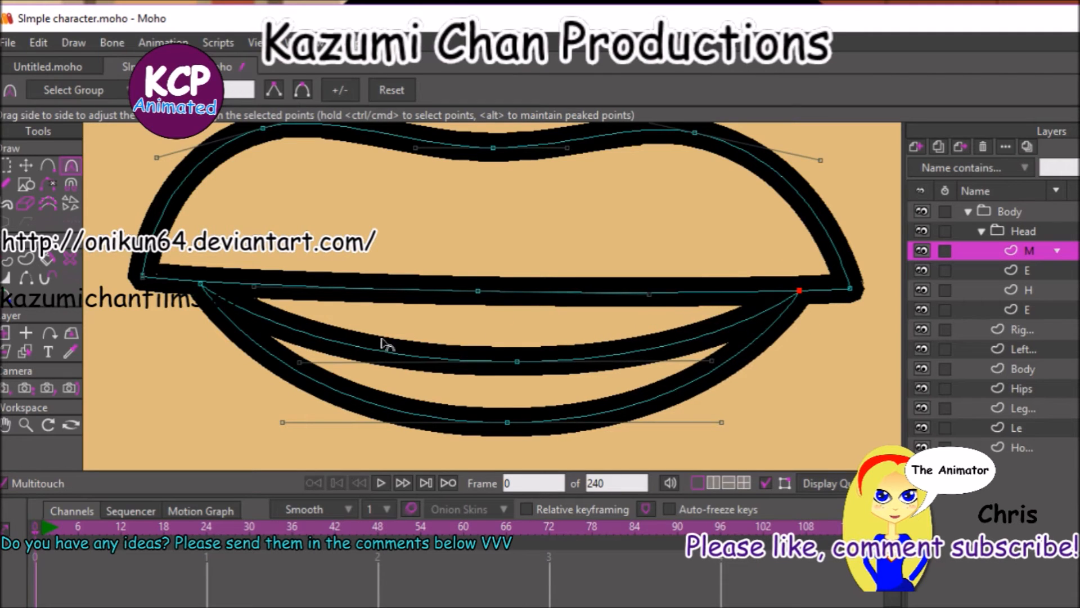
left_click(7, 260)
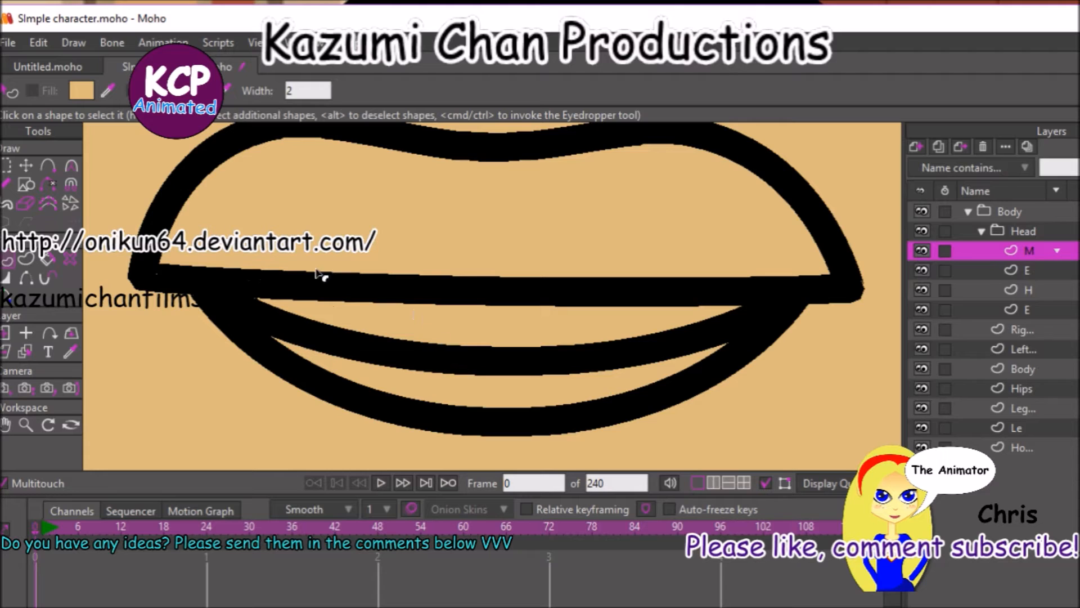
left_click(26, 185)
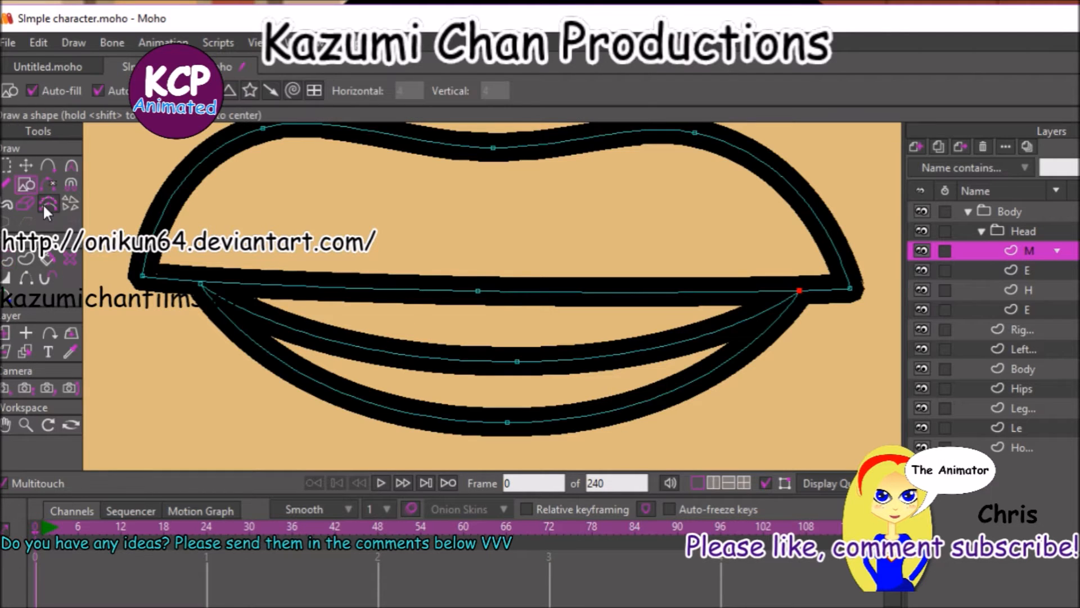
left_click(25, 259)
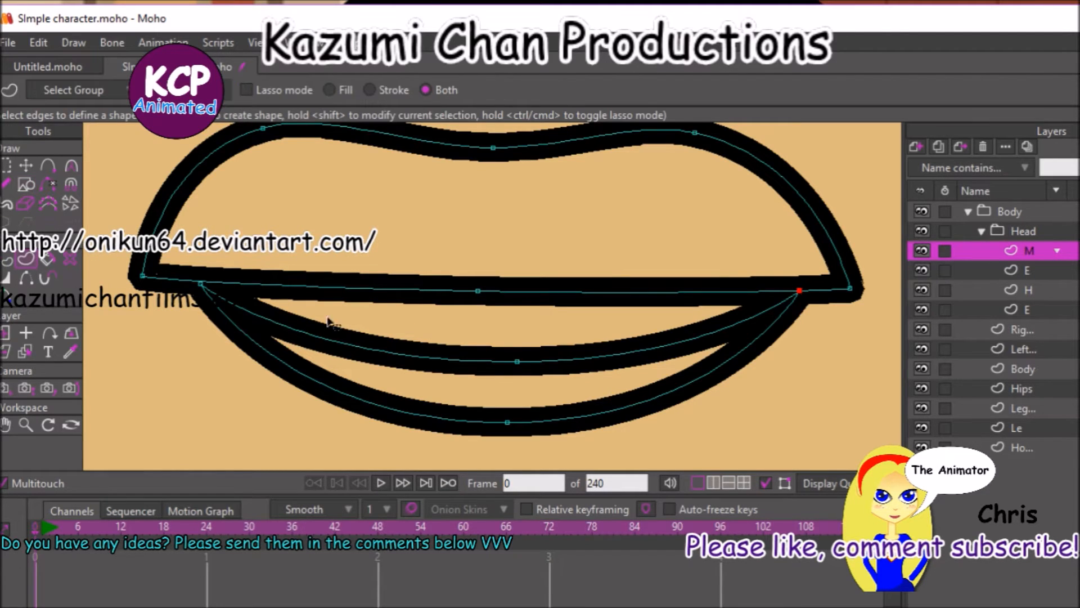
mouse_move(186, 263)
left_mouse_down()
mouse_move(535, 371)
mouse_move(815, 363)
left_mouse_up()
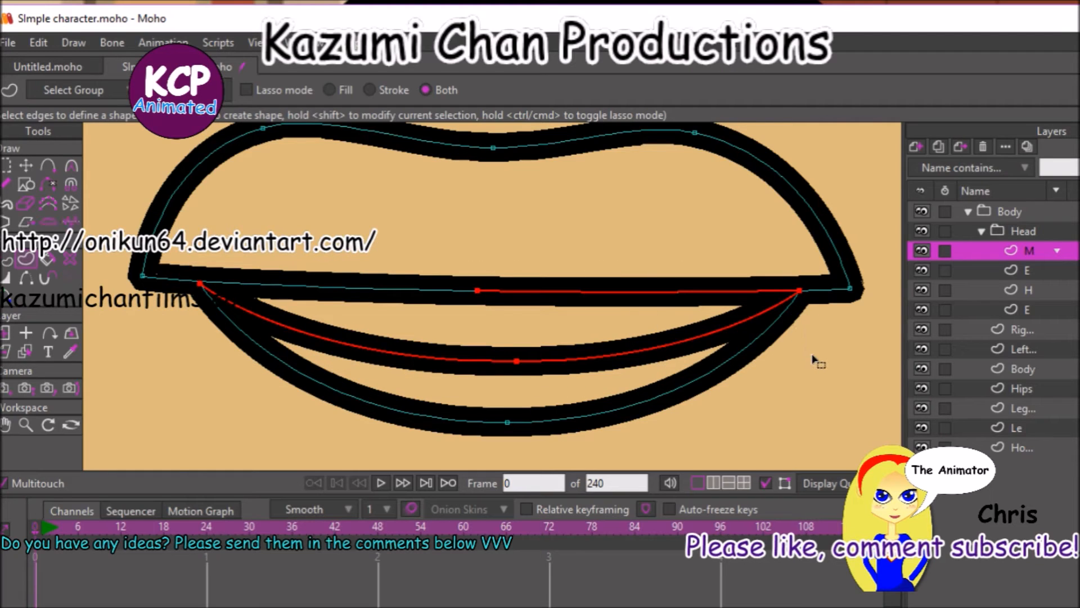
left_click(225, 284, "shift")
left_click(93, 338)
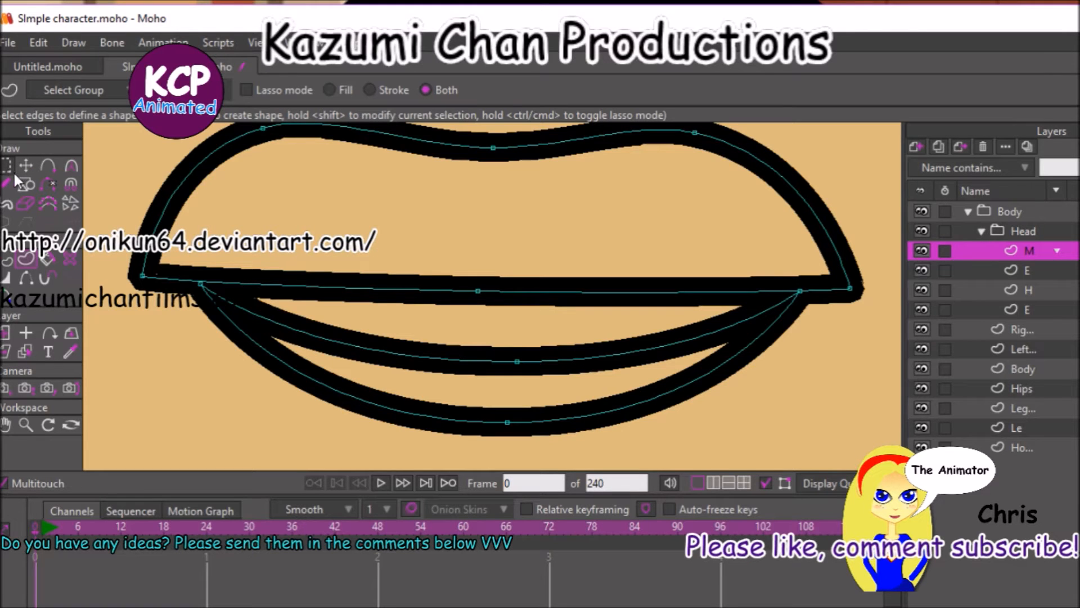
Nudge the lower lip's left corner point along the lip line, and create a shape with fill and stroke from the points enclosing the mouth opening.
left_click(26, 166)
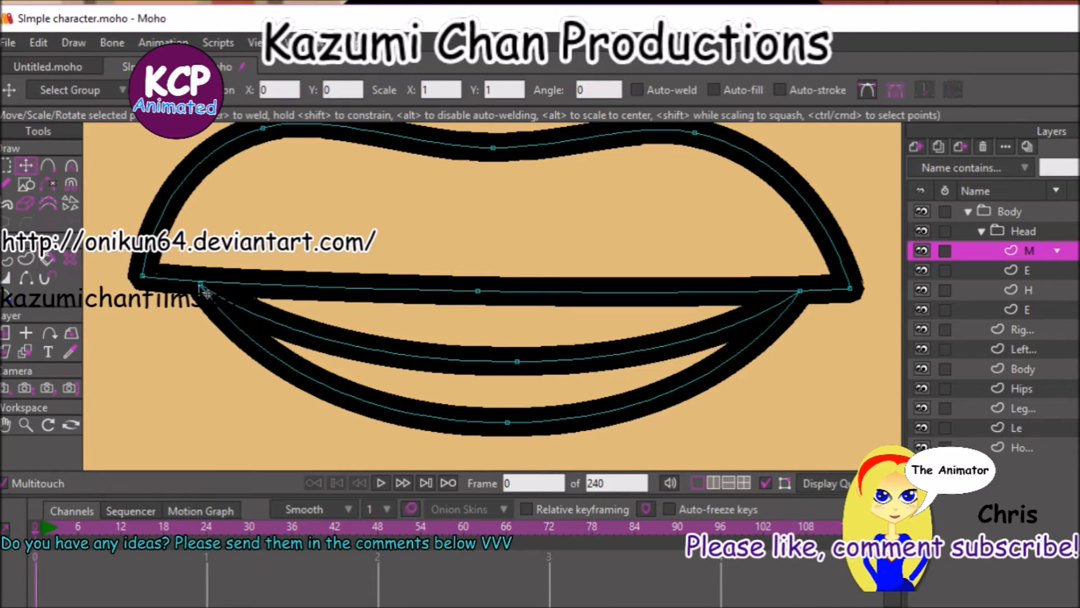
left_click_drag(192, 288, 206, 282)
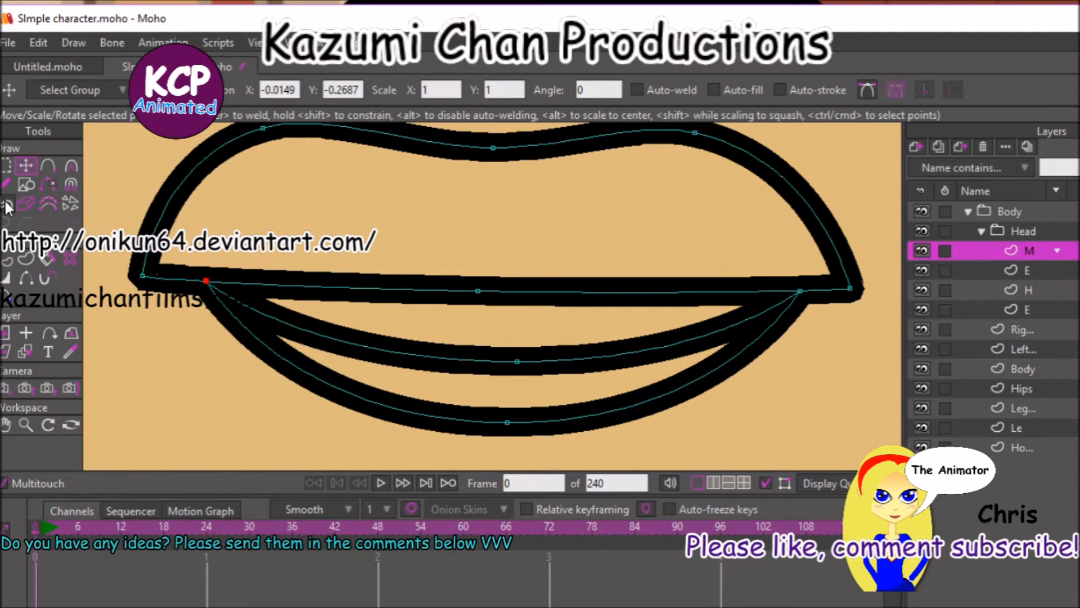
left_click(7, 166)
left_click_drag(203, 267, 841, 372)
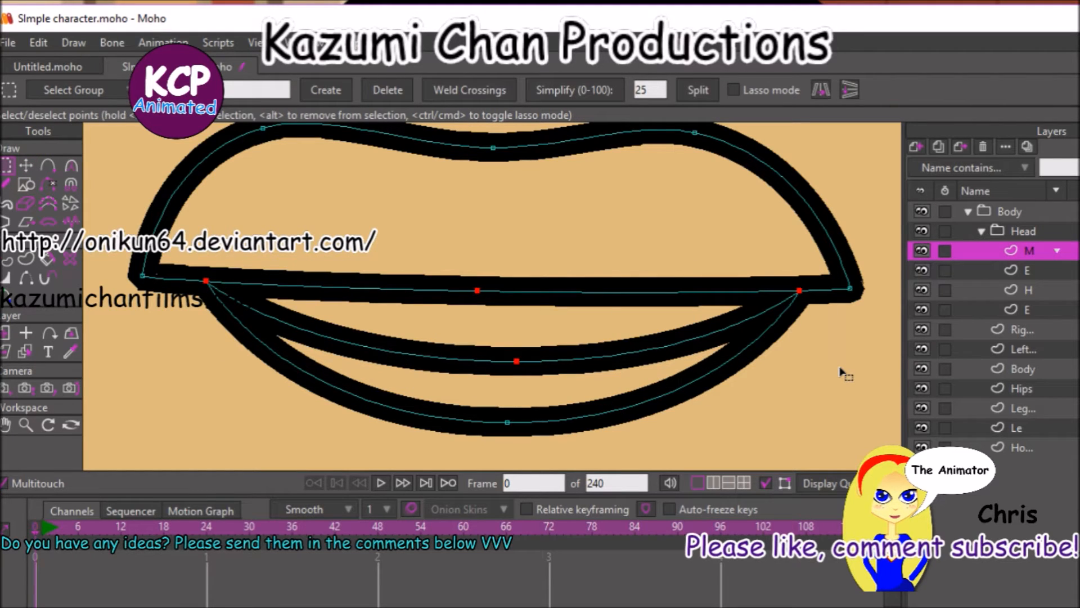
key("u")
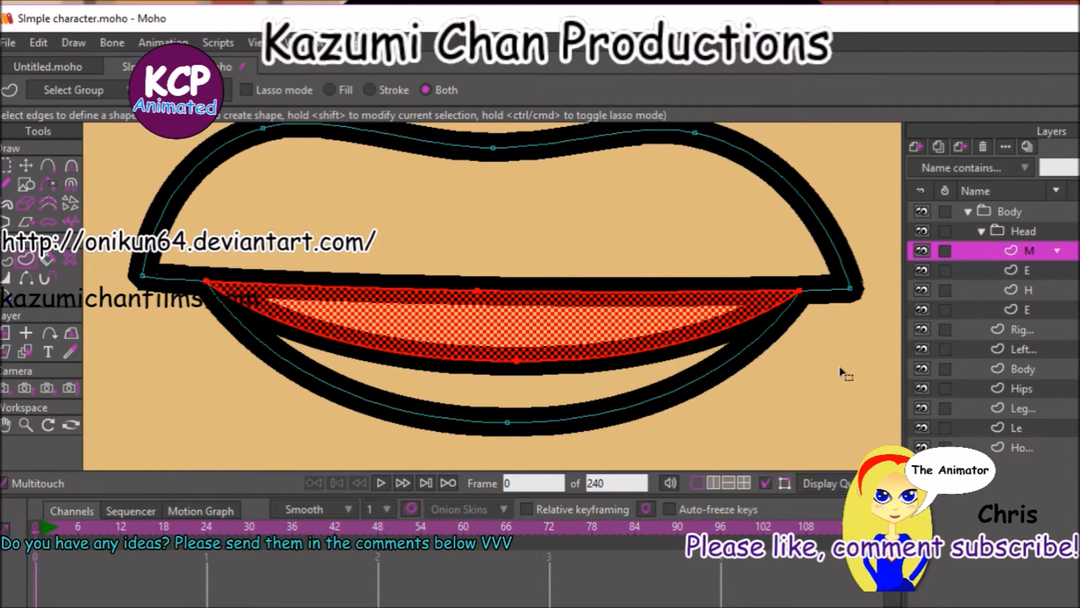
key("space")
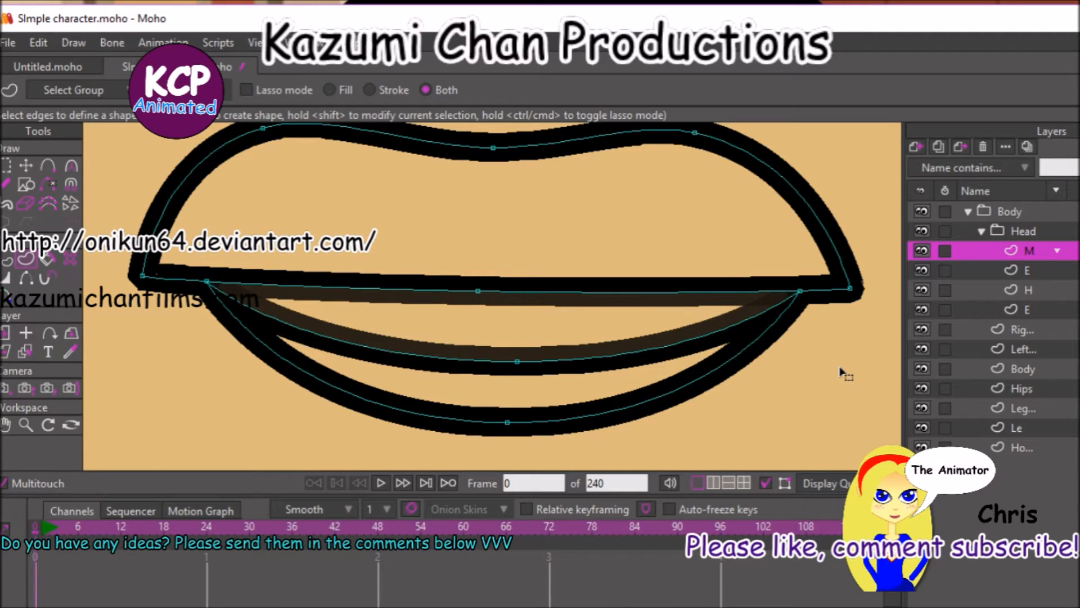
Set the mouth opening's fill colour to black, and close the Style window.
key("ctrl+t")
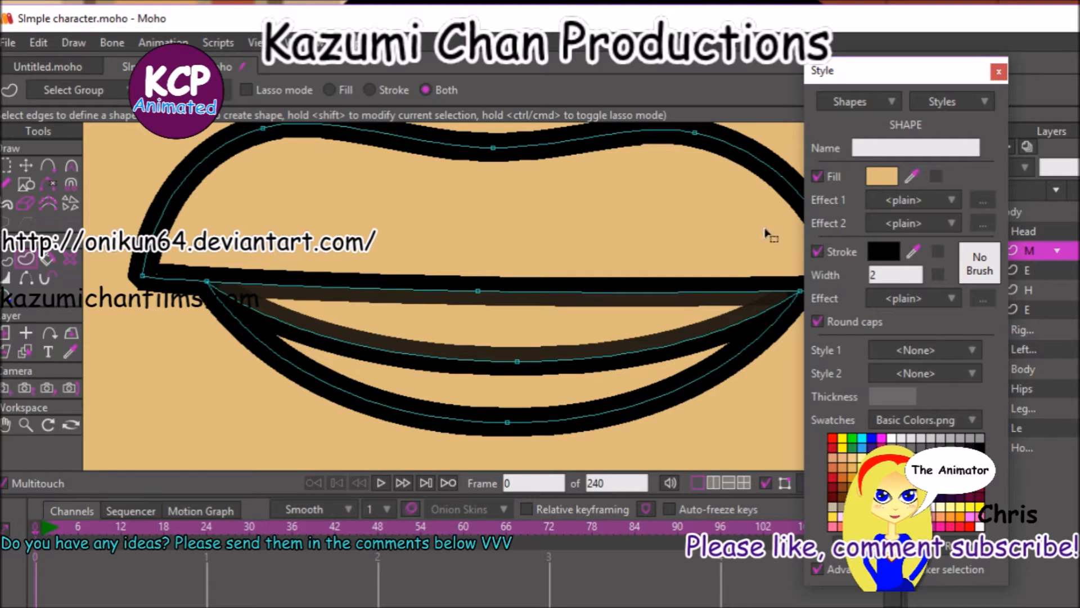
left_click(891, 174)
left_click(574, 442)
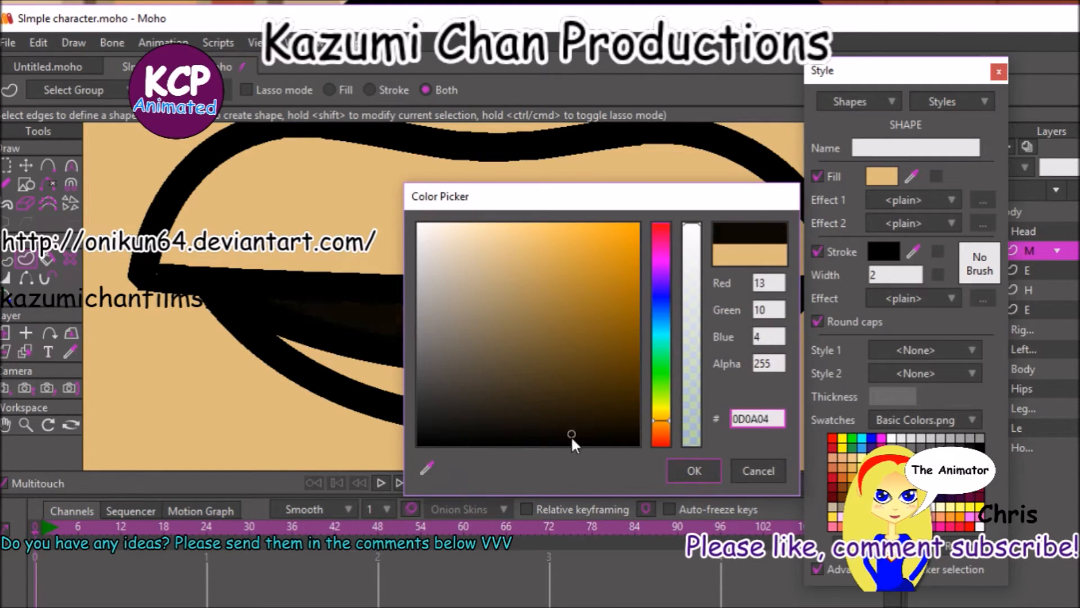
left_click(716, 477)
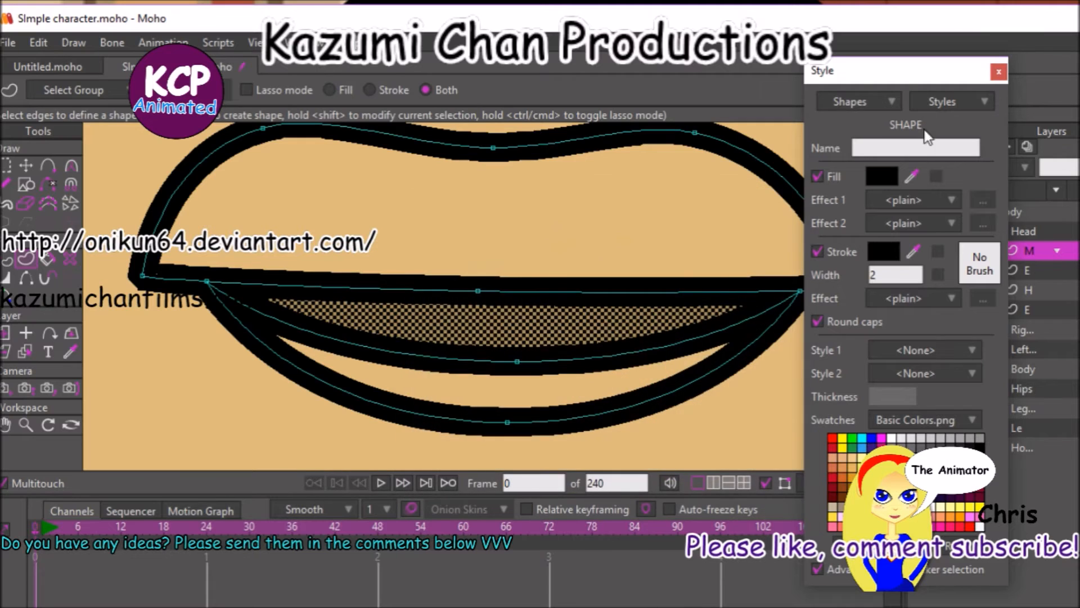
left_click(999, 72)
Set the lower lip shape's fill colour to the darker brown 947E54 and deselect the shape.
left_click(5, 263)
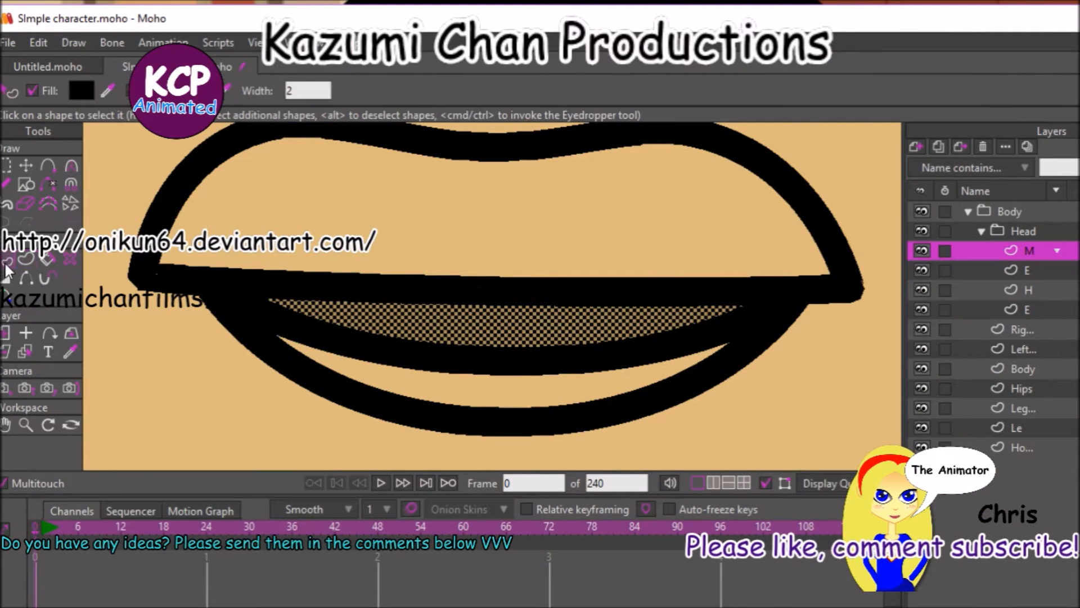
left_click(383, 392)
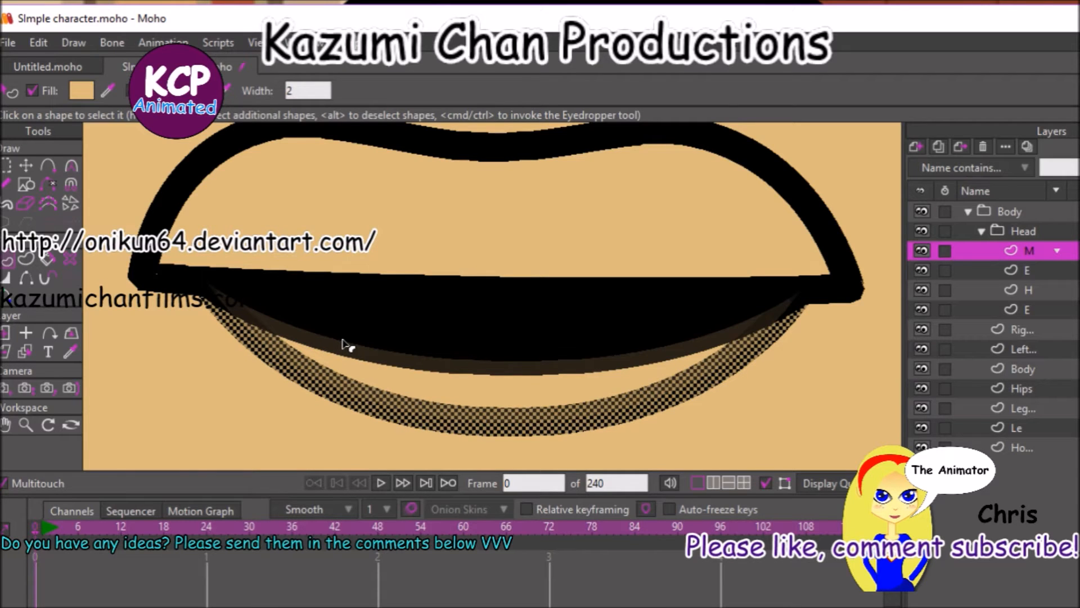
key("ctrl+t")
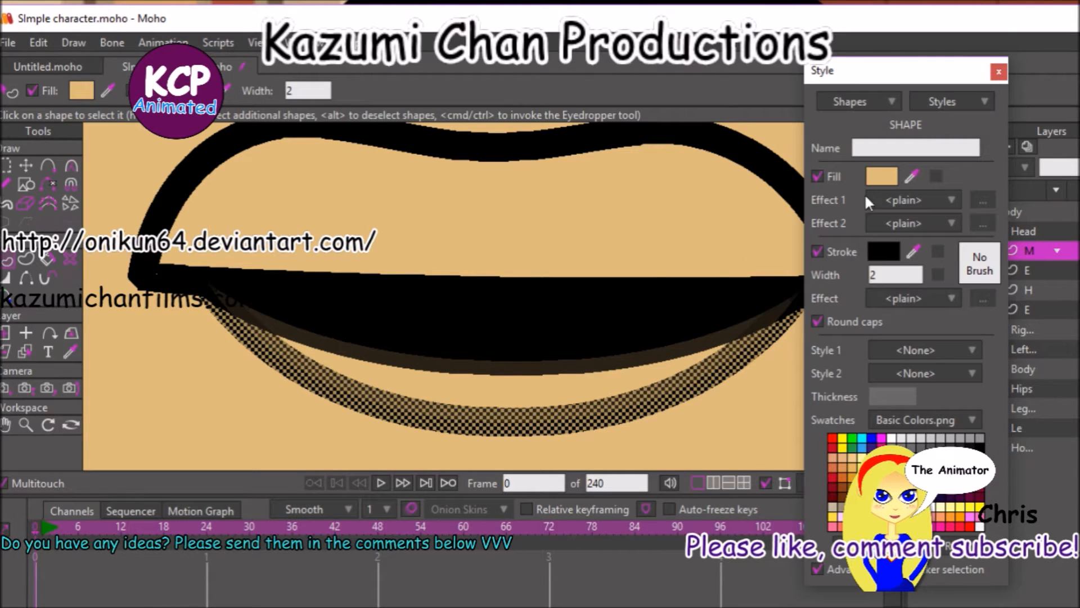
left_click(888, 179)
left_click_drag(519, 257, 513, 315)
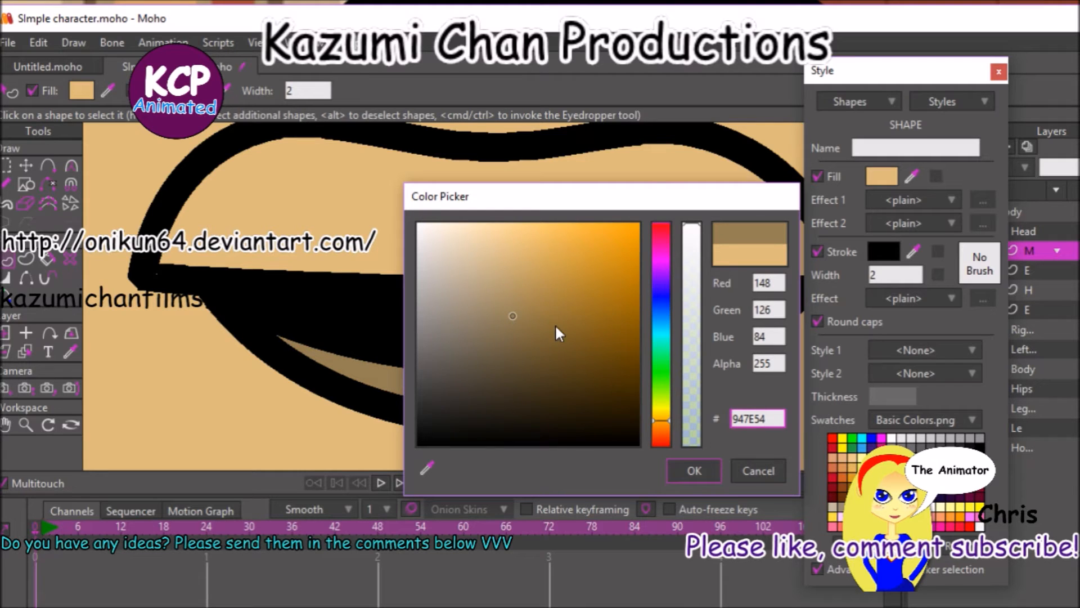
left_click(694, 471)
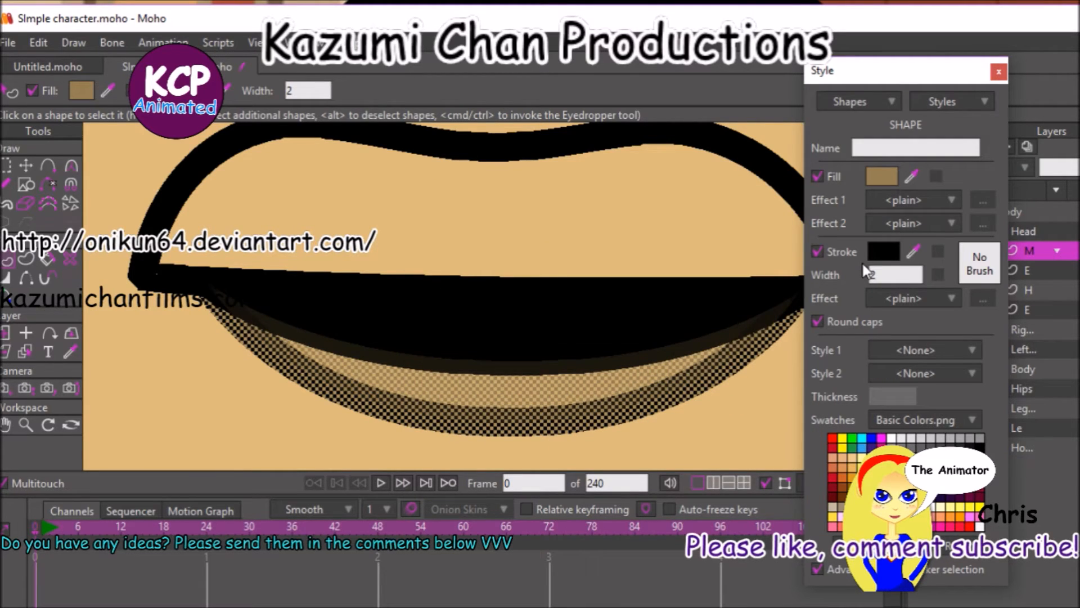
key("Return")
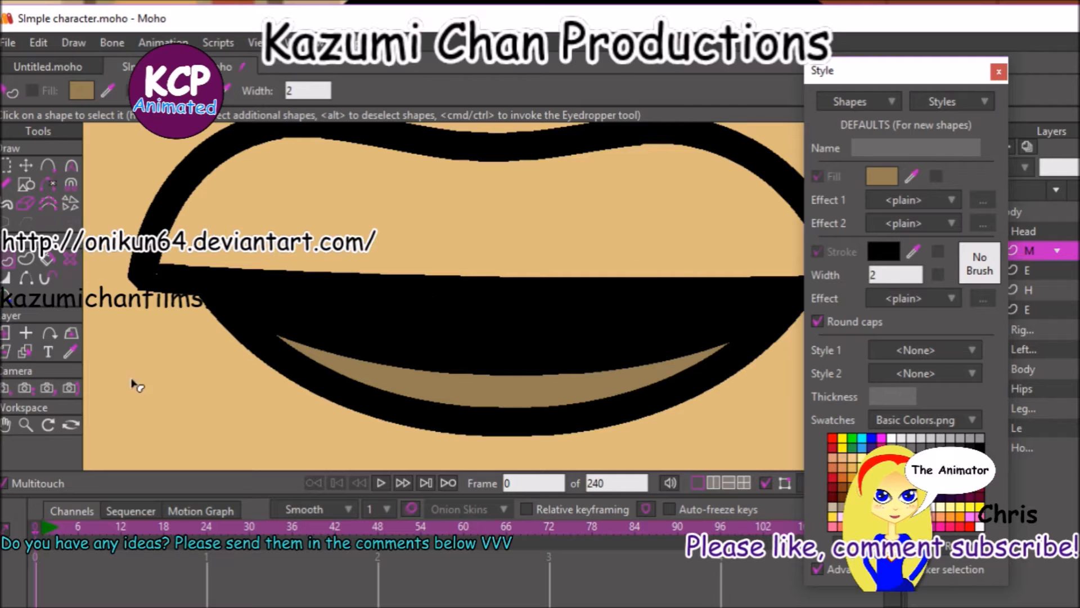
Undo the last few mouth edits and redo them, including the lower lip's darker fill.
left_click(25, 166)
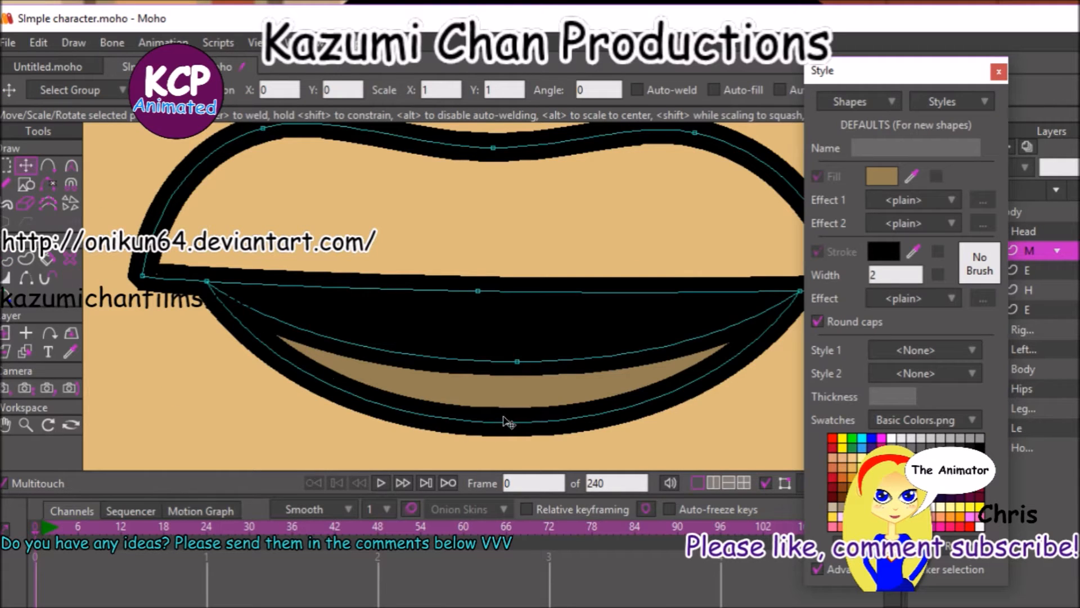
key("ctrl+z")
key("ctrl+z")
key("ctrl+z")
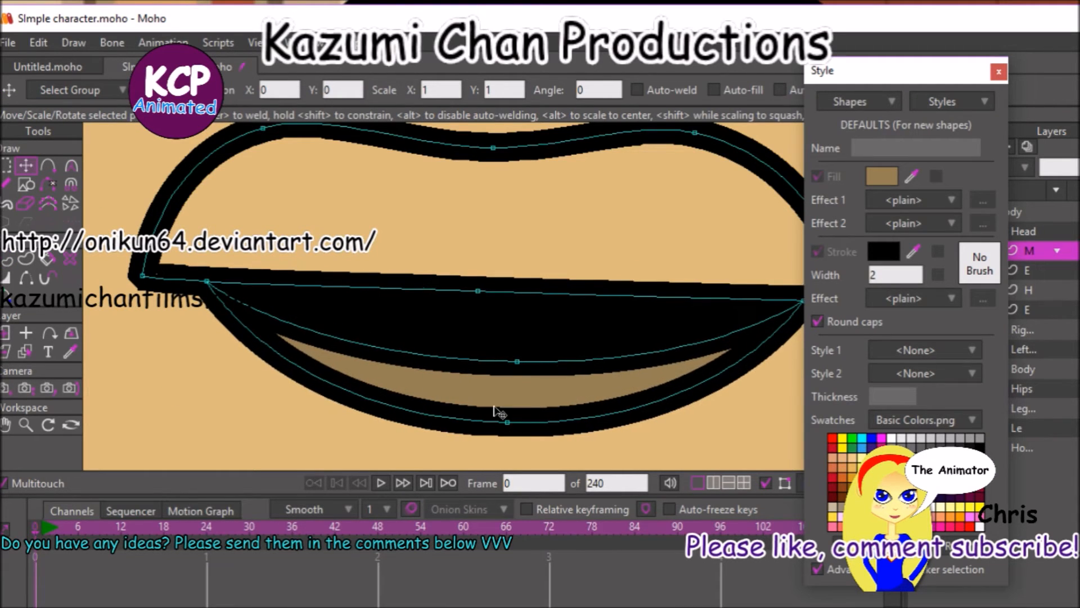
key("ctrl+z")
key("ctrl+z")
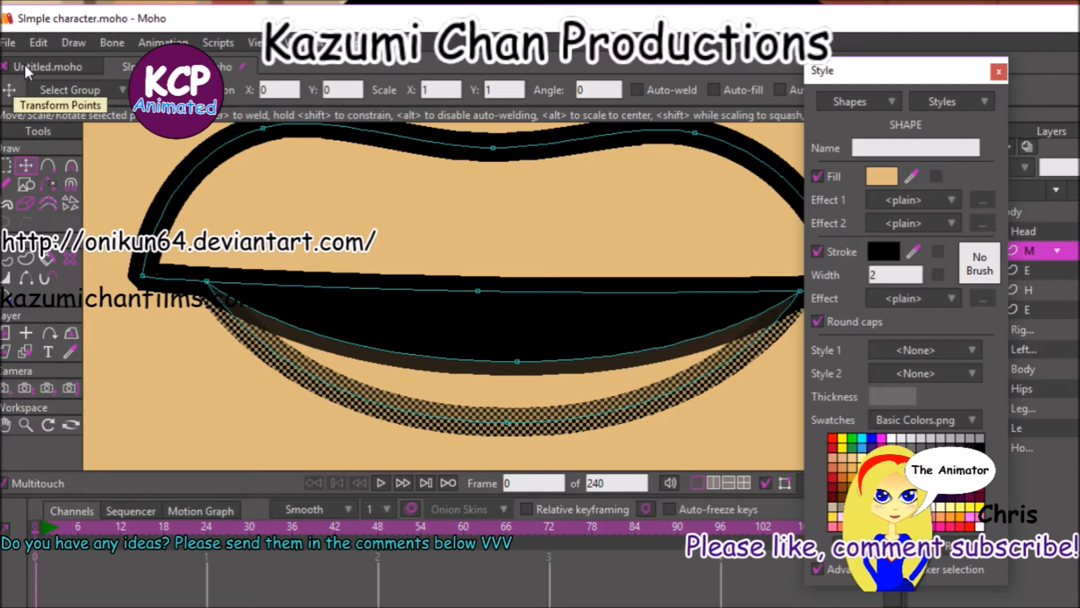
left_click(31, 42)
left_click(42, 78)
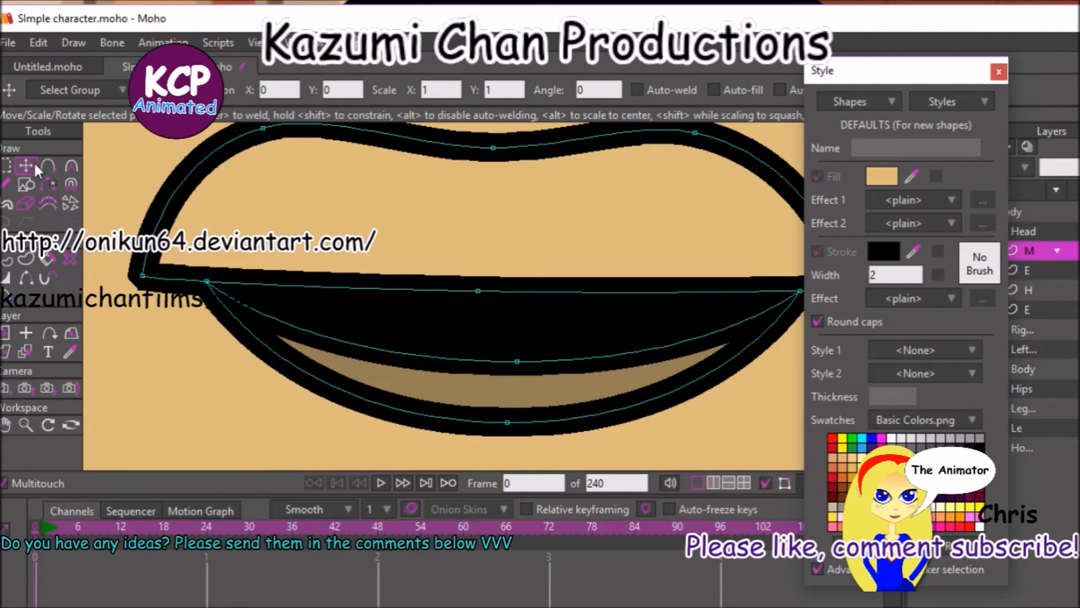
Move the lower lip's bottom middle point well down and its upper middle point slightly down to enlarge the lip.
left_click_drag(508, 422, 518, 497)
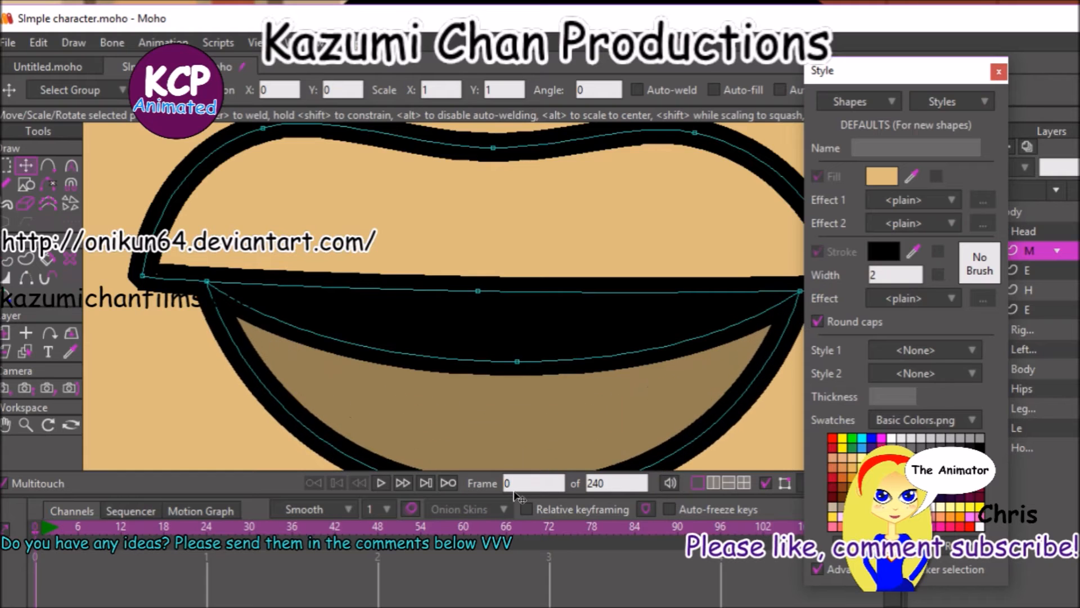
left_click(517, 360)
left_click_drag(516, 360, 518, 375)
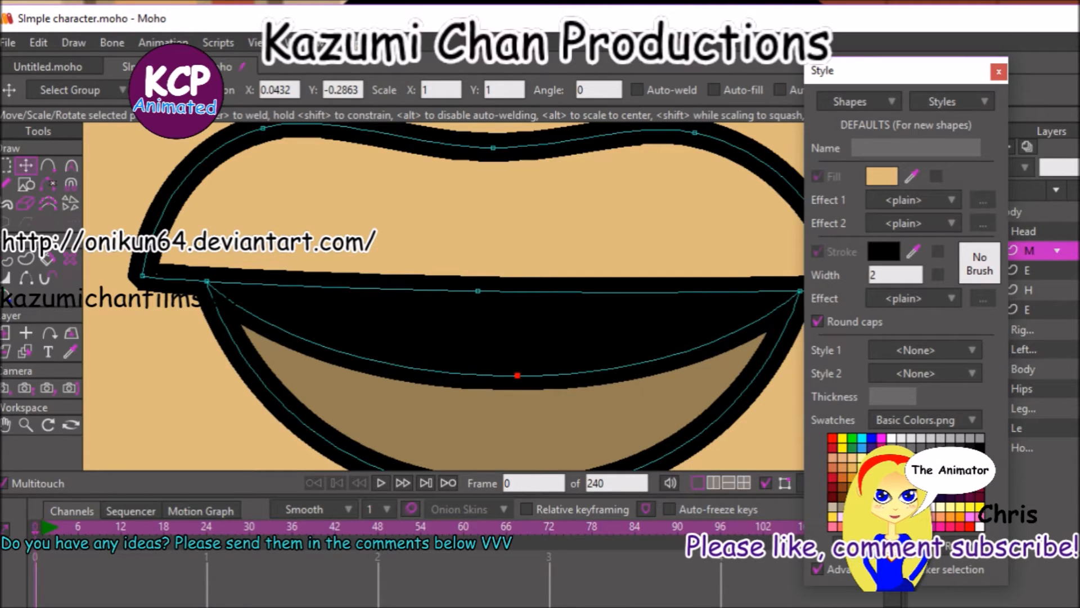
Reset the default style, set the stroke width to 2, and draw a white oval tooth across the left part of the lip line.
left_click(950, 544)
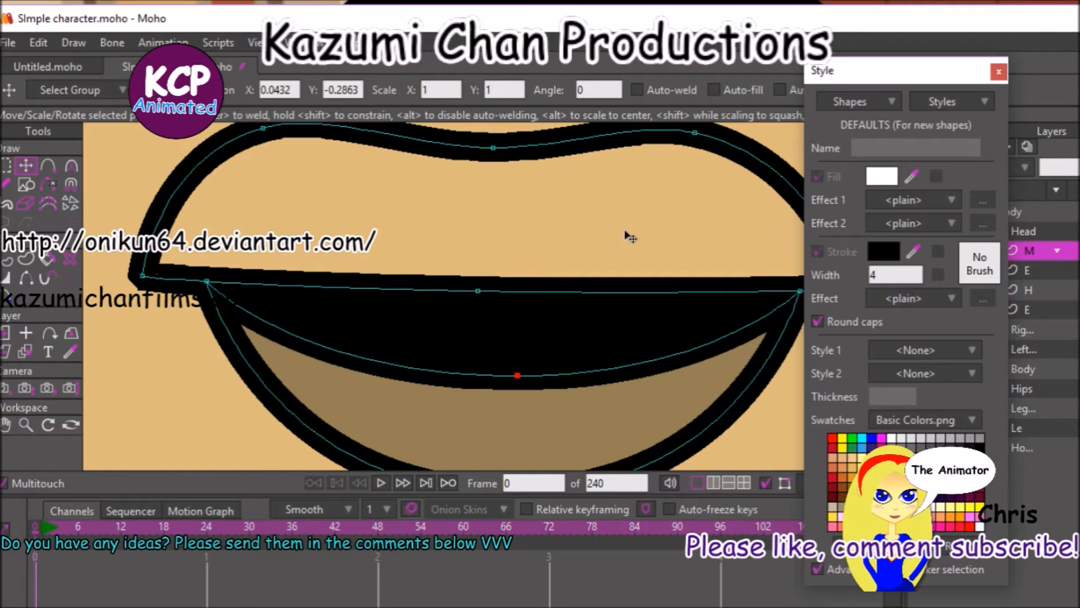
left_click_drag(882, 274, 839, 279)
type("2")
left_click(26, 184)
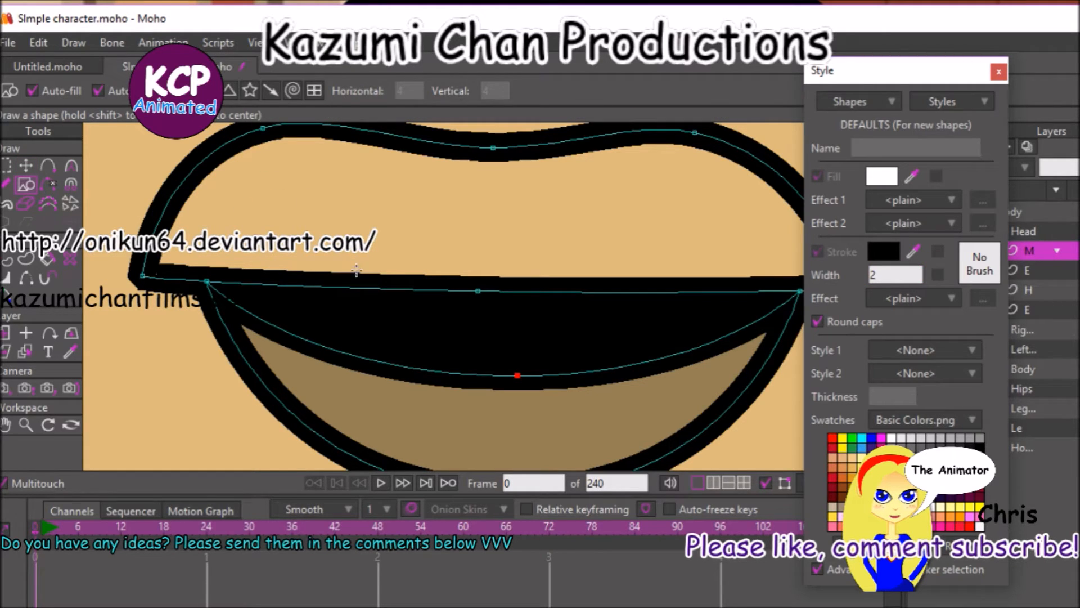
mouse_move(293, 229)
left_mouse_down()
mouse_move(405, 295)
mouse_move(428, 335)
left_mouse_up()
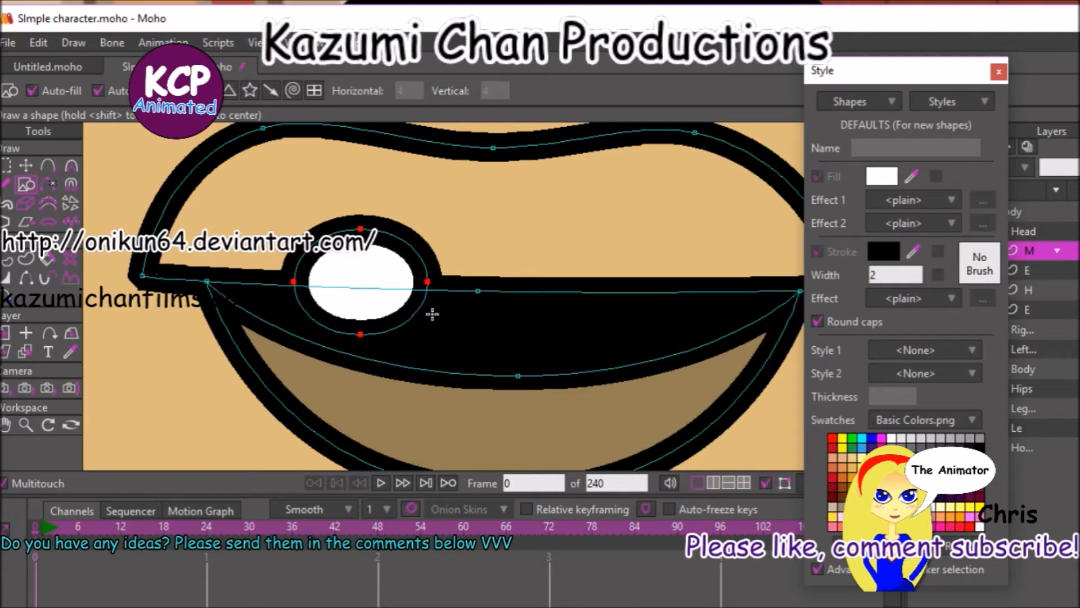
Duplicate the oval tooth twice, placing the copies side by side to its right to form a row of three.
key("t")
key("ctrl+c")
key("ctrl+v")
left_click_drag(166, 386, 350, 385)
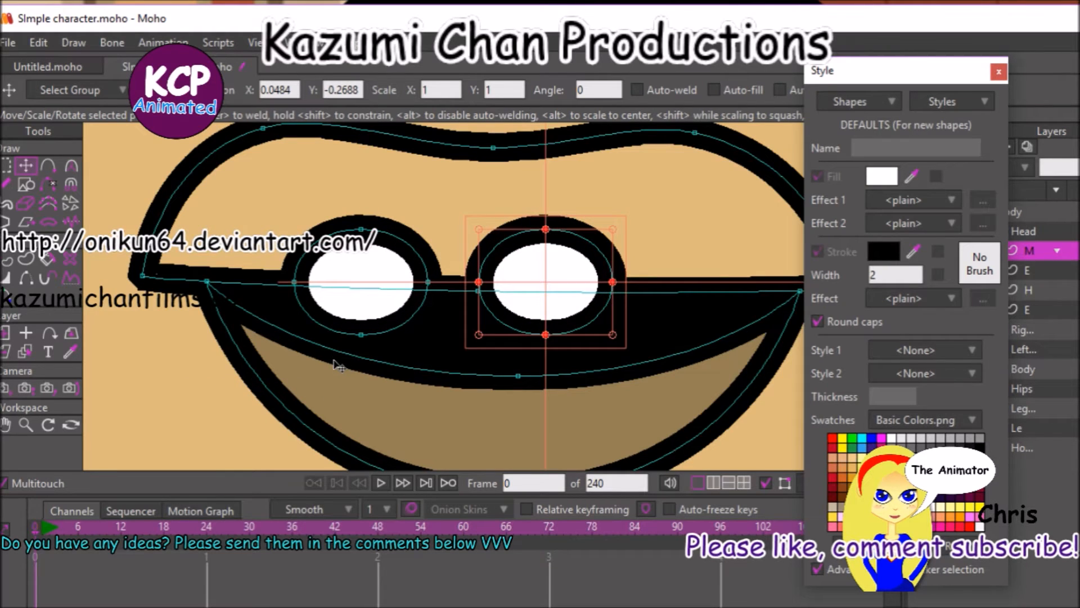
key("ctrl+c")
key("ctrl+v")
left_click_drag(176, 395, 334, 406)
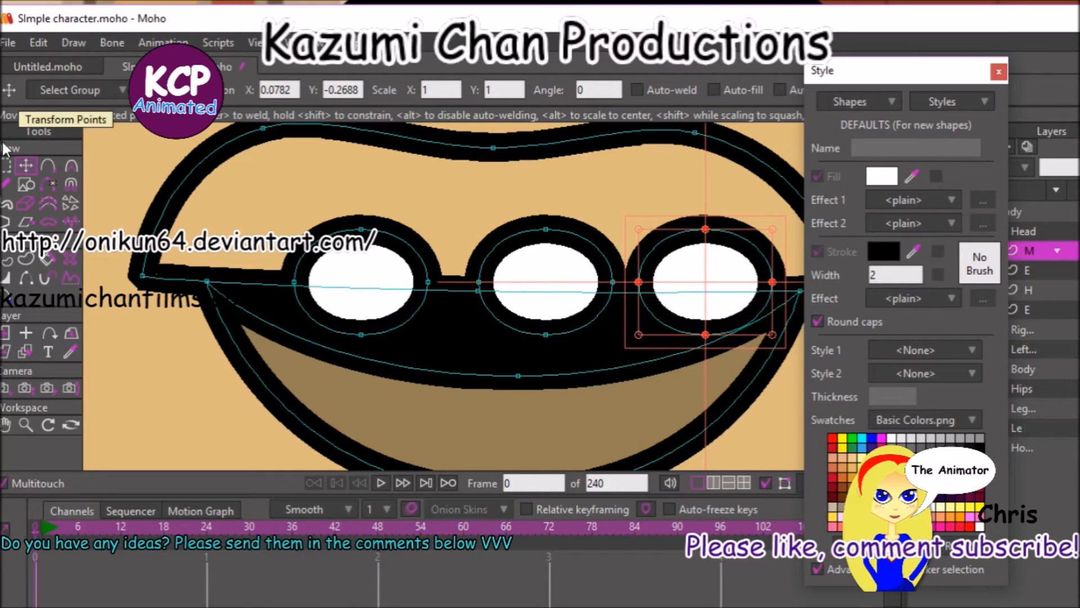
Select all three oval teeth and place a copy of the row directly below them as lower teeth.
left_click(7, 165)
double_click(381, 243, "shift")
left_click(545, 229, "shift")
double_click(505, 248, "shift")
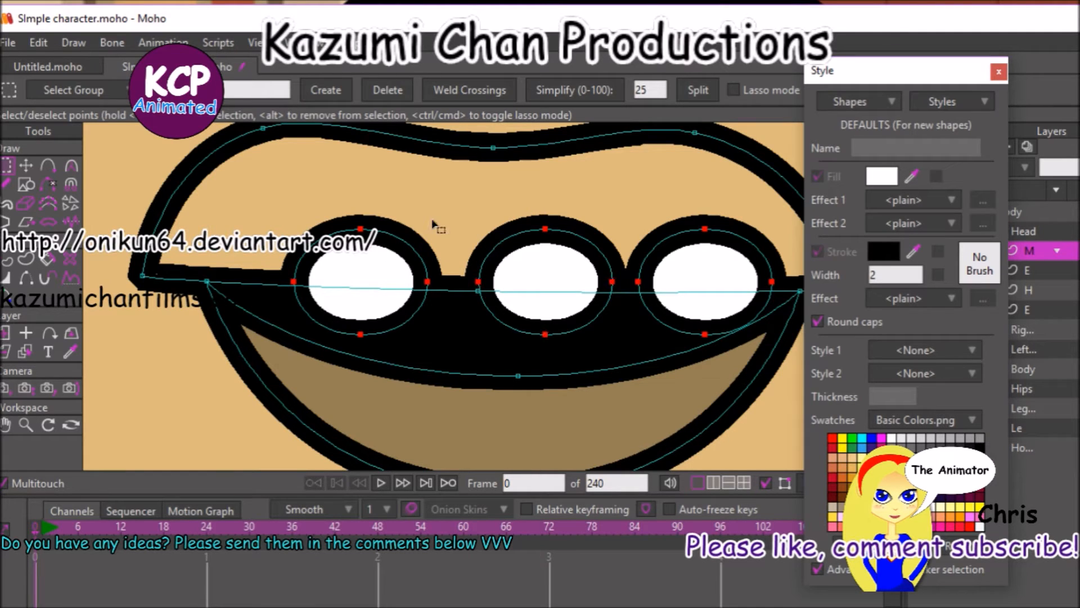
key("t")
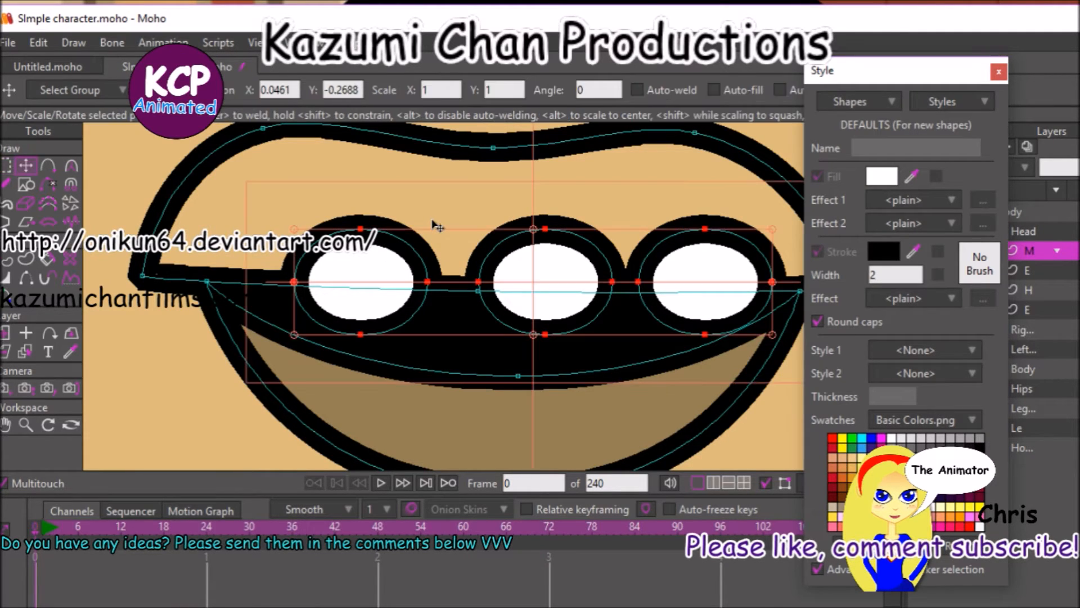
key("ctrl+c")
key("ctrl+v")
left_click_drag(158, 357, 159, 464)
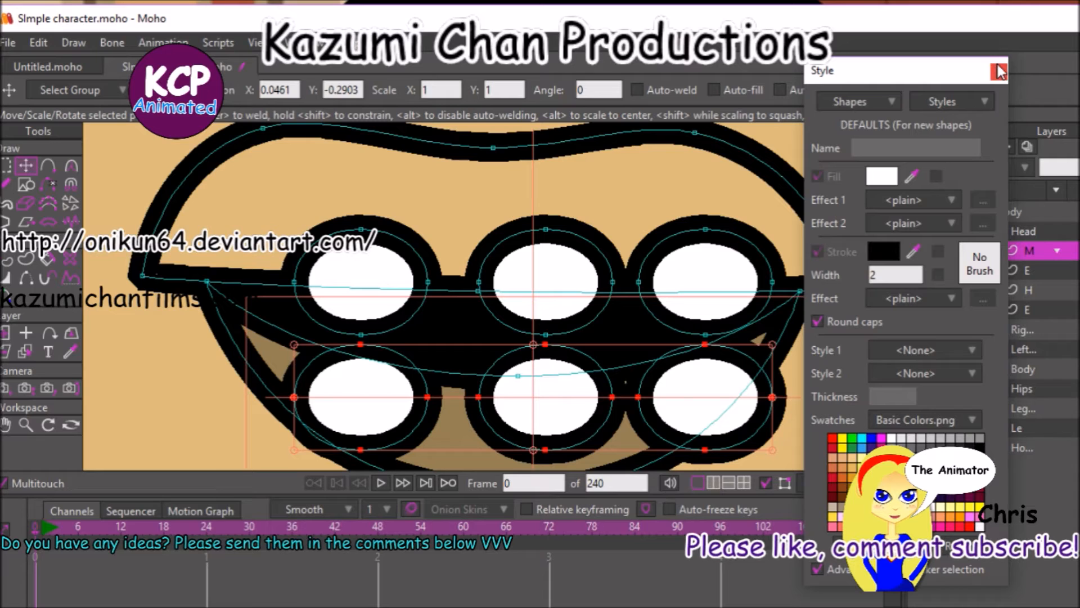
Select all six teeth, scale them down slightly, and shift them left to centre them in the mouth.
left_click(6, 164)
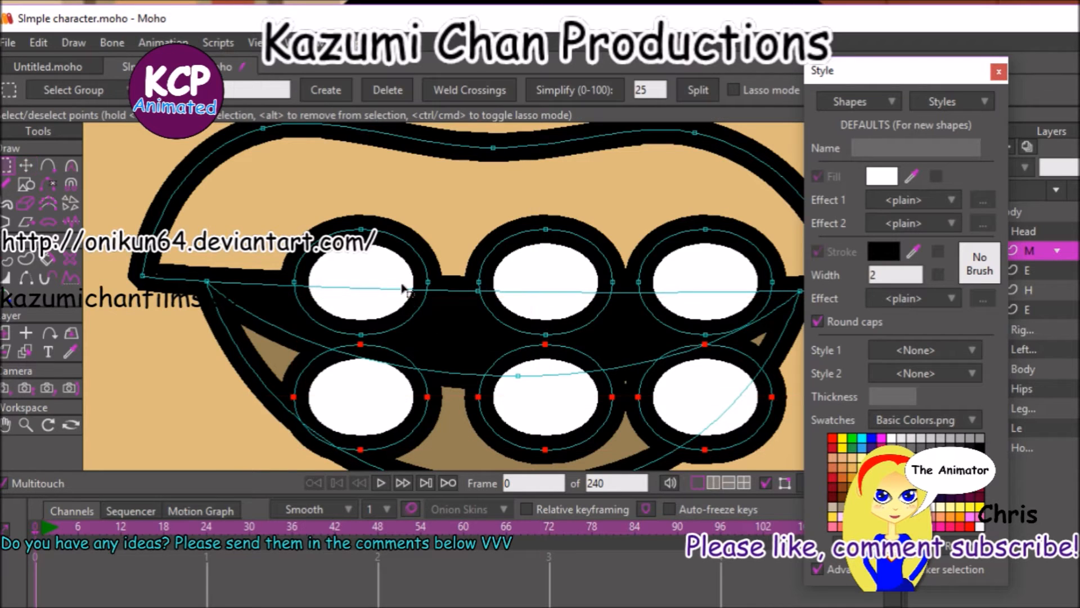
left_click(401, 240, "shift")
left_click(506, 234, "shift")
left_click(641, 276, "shift")
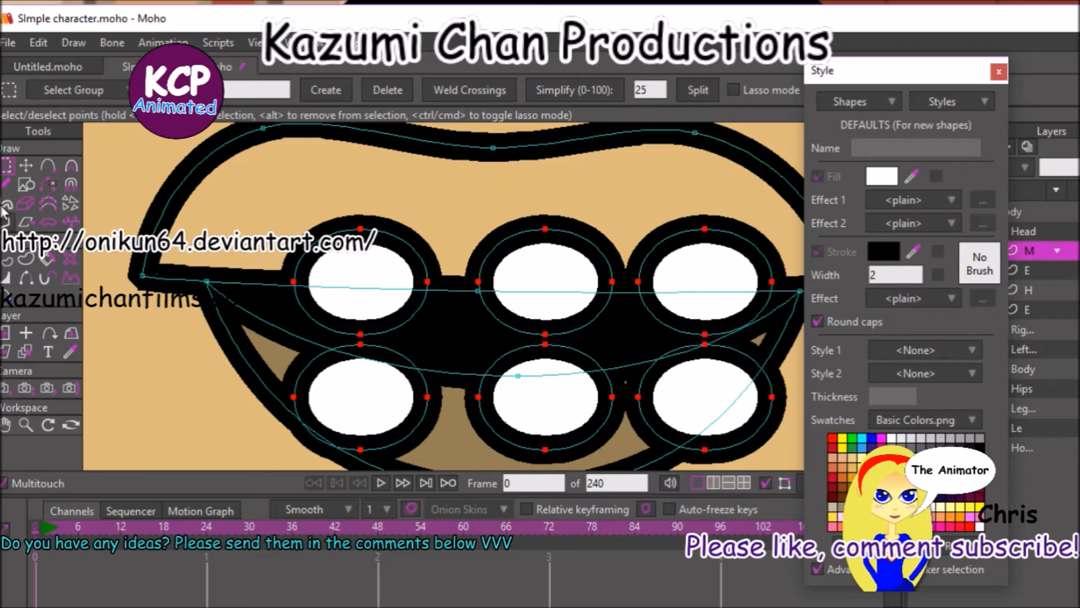
left_click(26, 165)
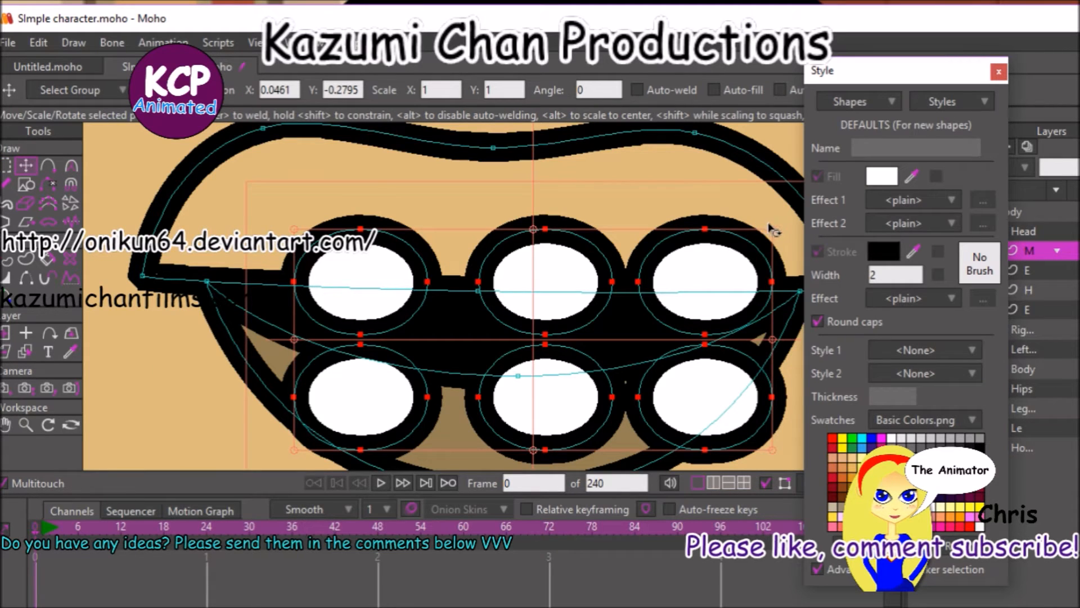
left_click_drag(772, 231, 744, 247)
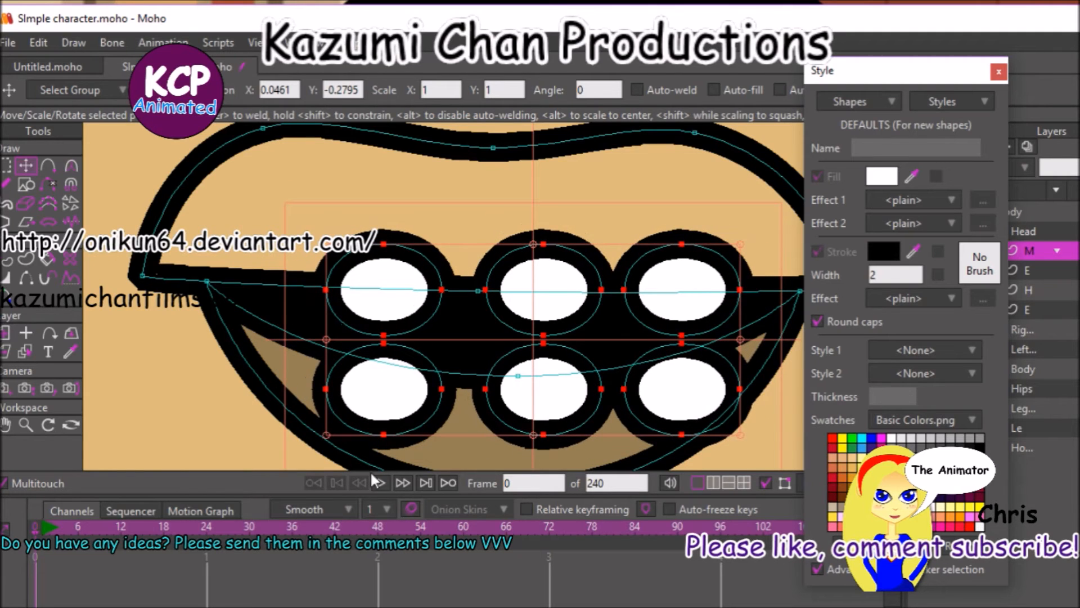
left_click_drag(267, 448, 240, 445)
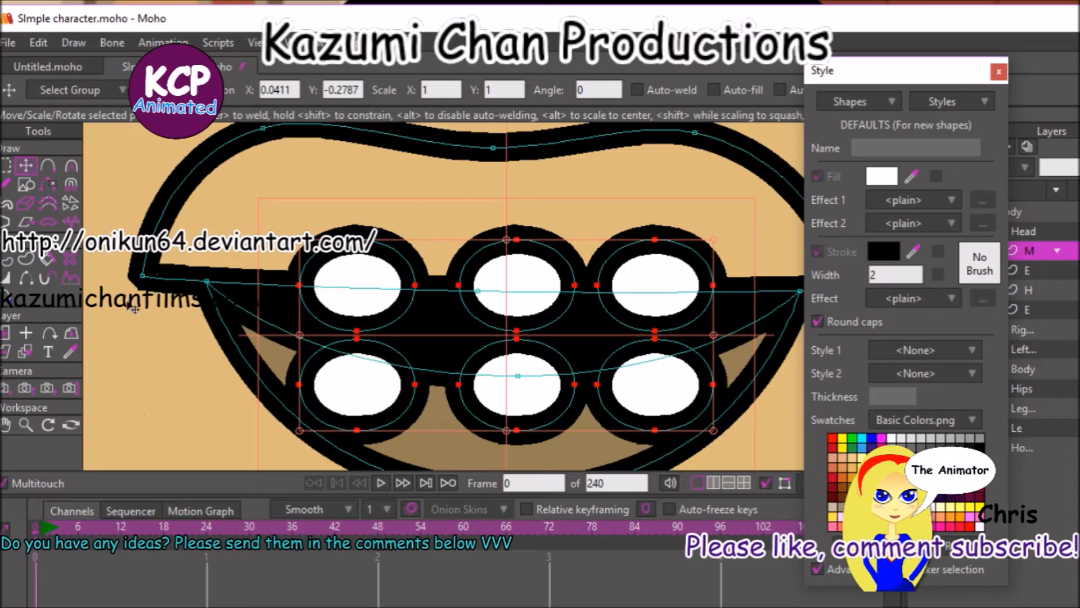
Raise the upper lip shape above the upper teeth and the lower lip shape above the lower teeth in the stacking order.
left_click(70, 274)
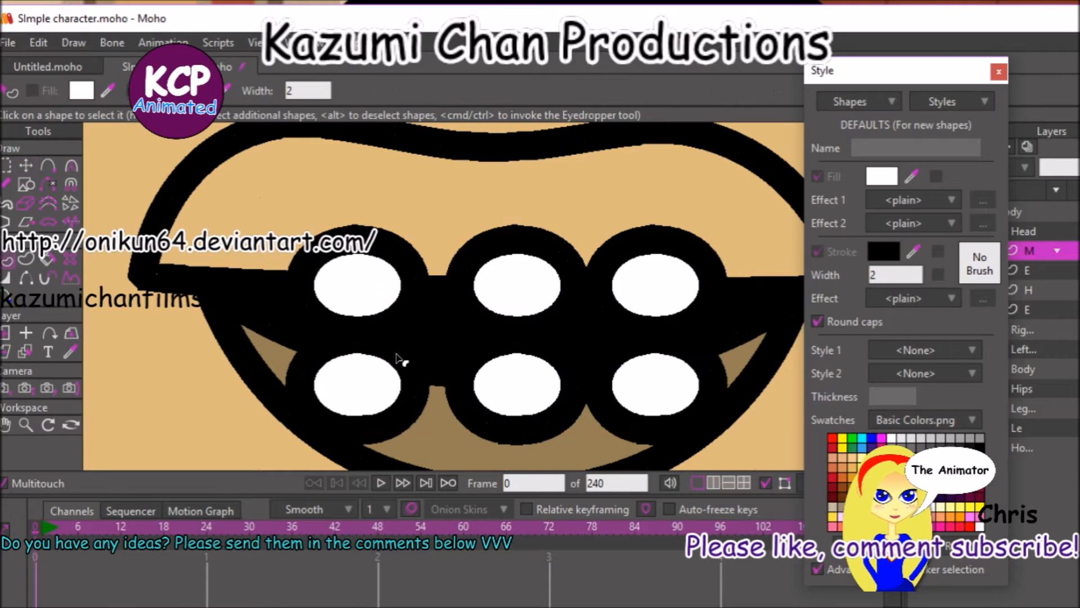
left_click(310, 250)
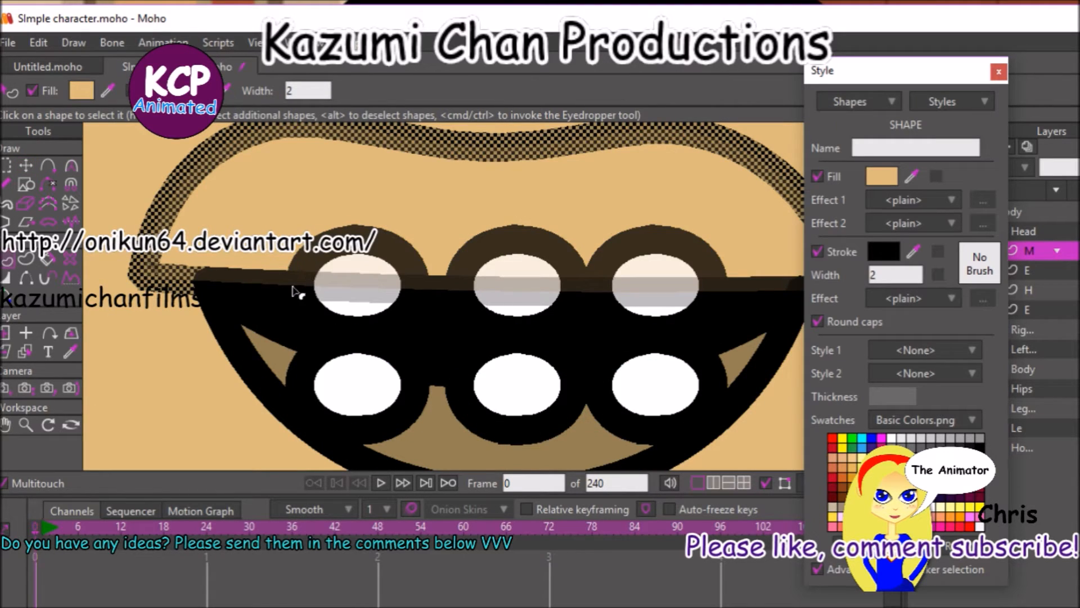
key("Up")
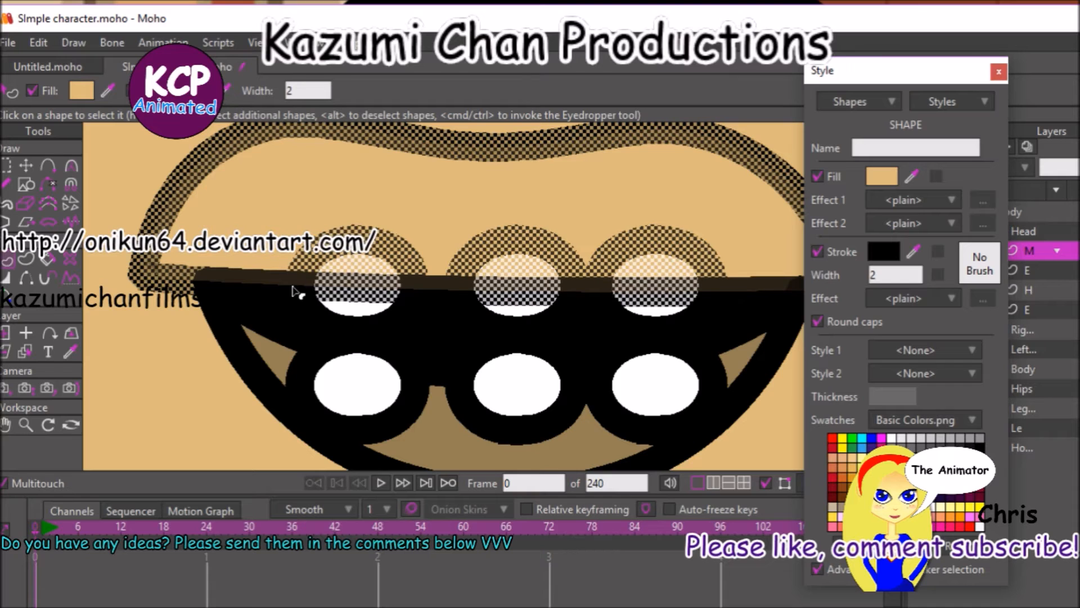
left_click(438, 451)
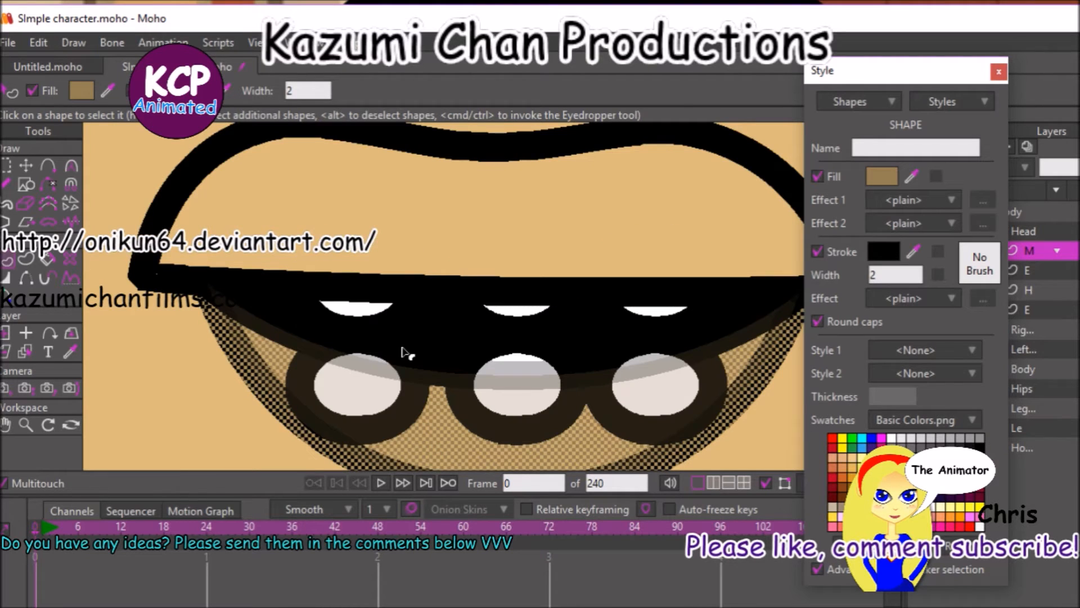
key("Up")
key("Return")
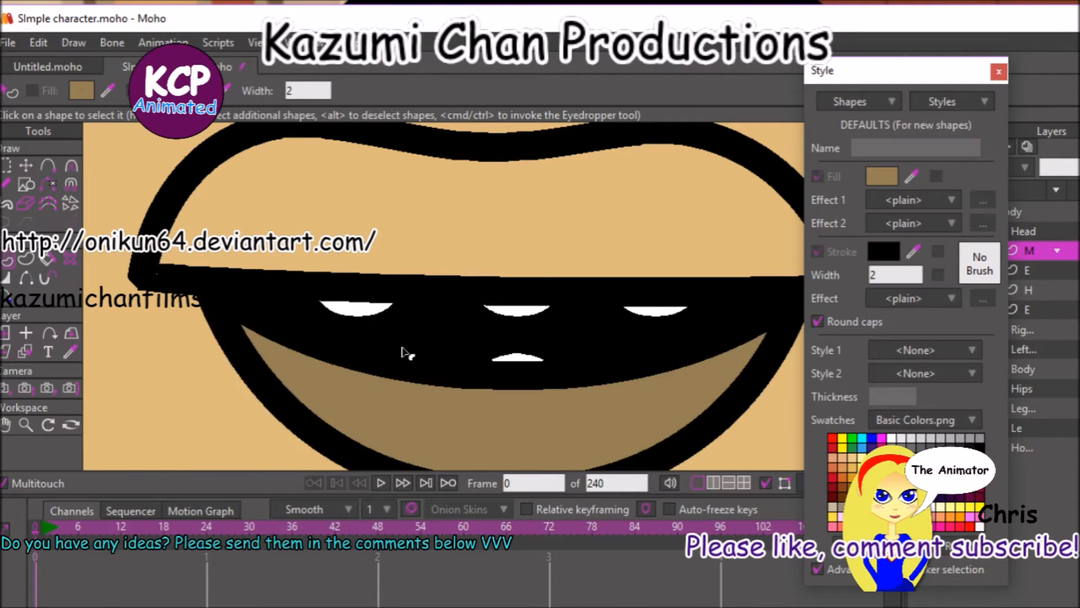
left_click(428, 245)
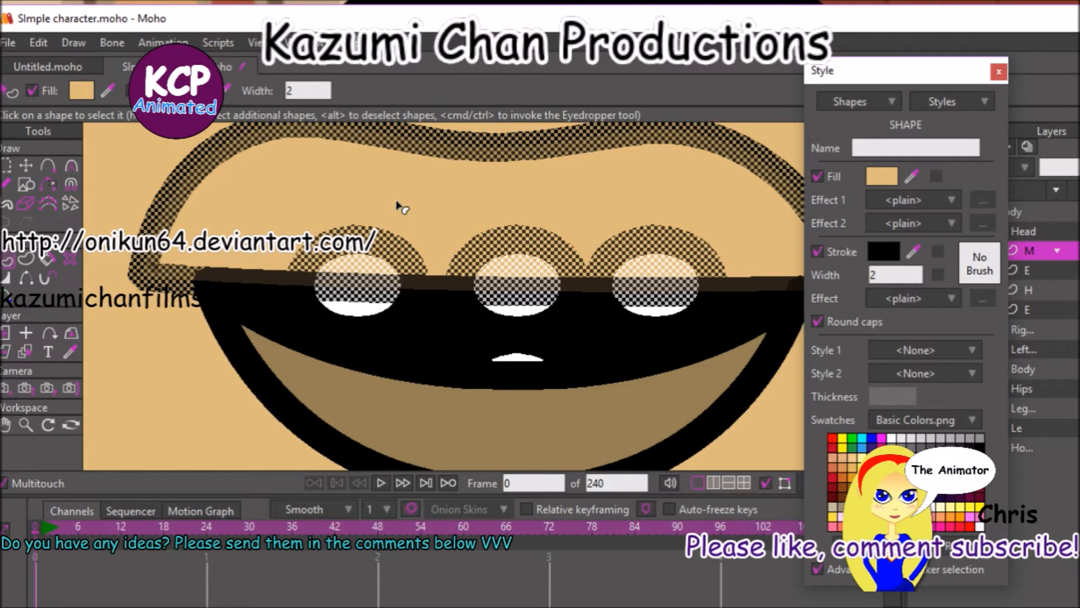
Close the Style window, and render the current frame with the Body layer selected to check the character, closing the preview when done.
left_click(999, 72)
left_click(1011, 210)
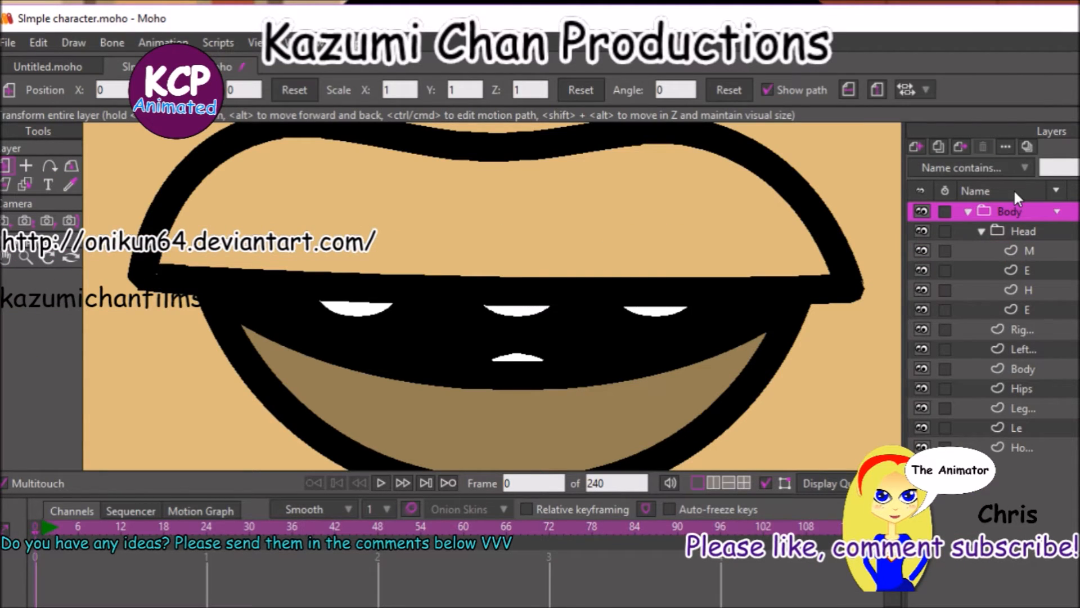
key("ctrl+f")
key("ctrl+r")
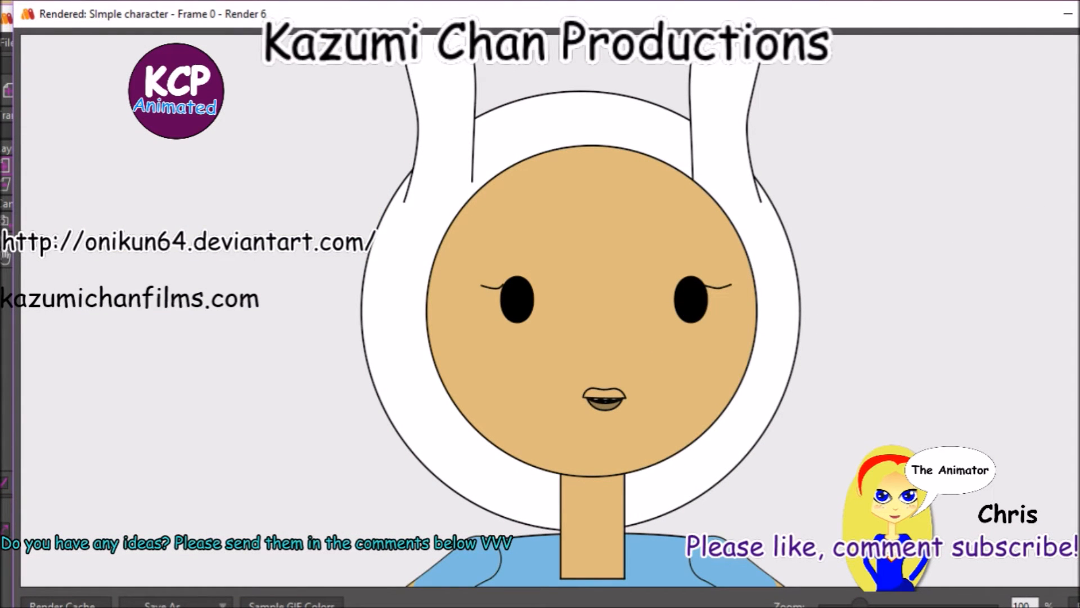
left_click(1079, 13)
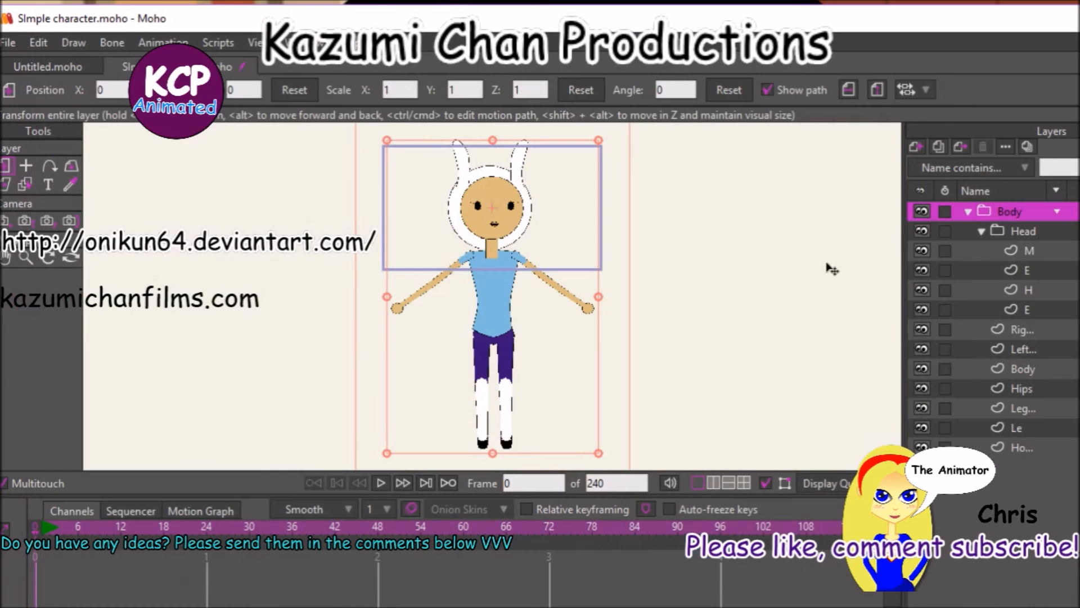